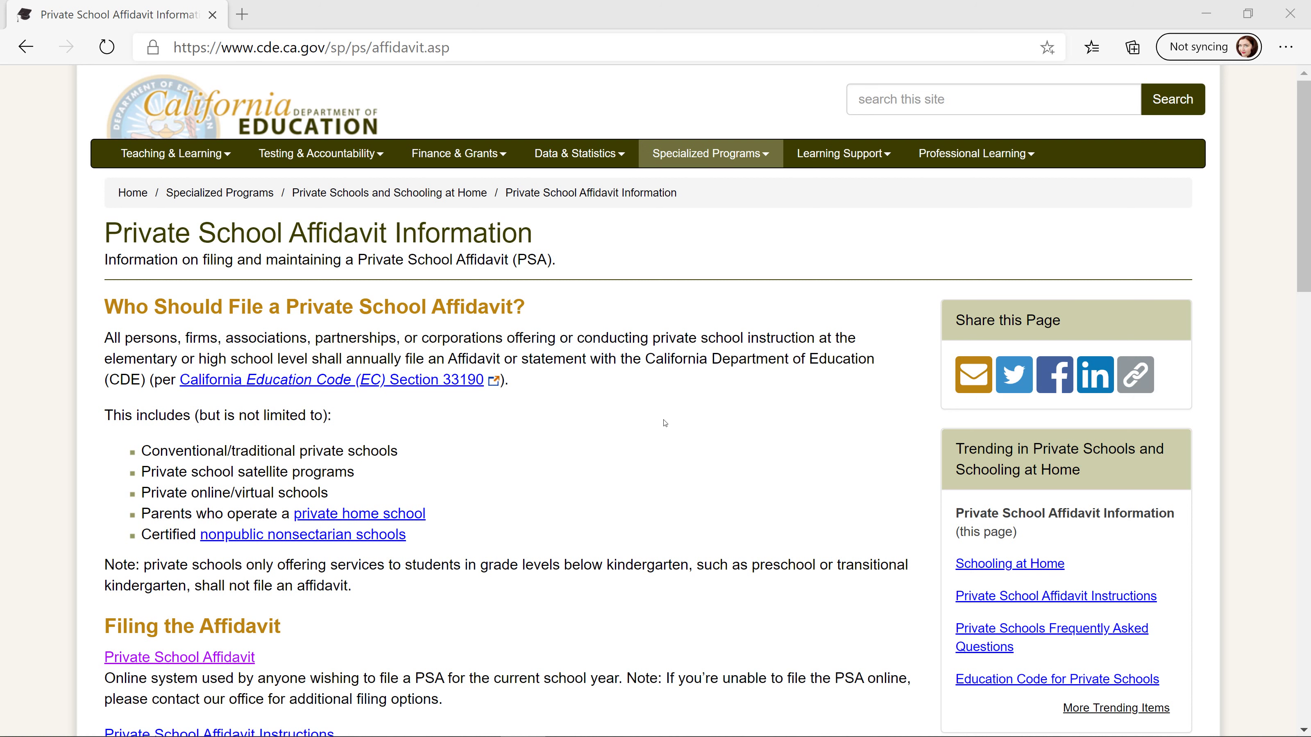
- Scroll to 'Filing the Affidavit' and open the Private School Affidavit 2020–21 form in a new tab
{"action": "scroll", "coordinate": [671, 424], "scroll_direction": "down", "scroll_amount": 2}
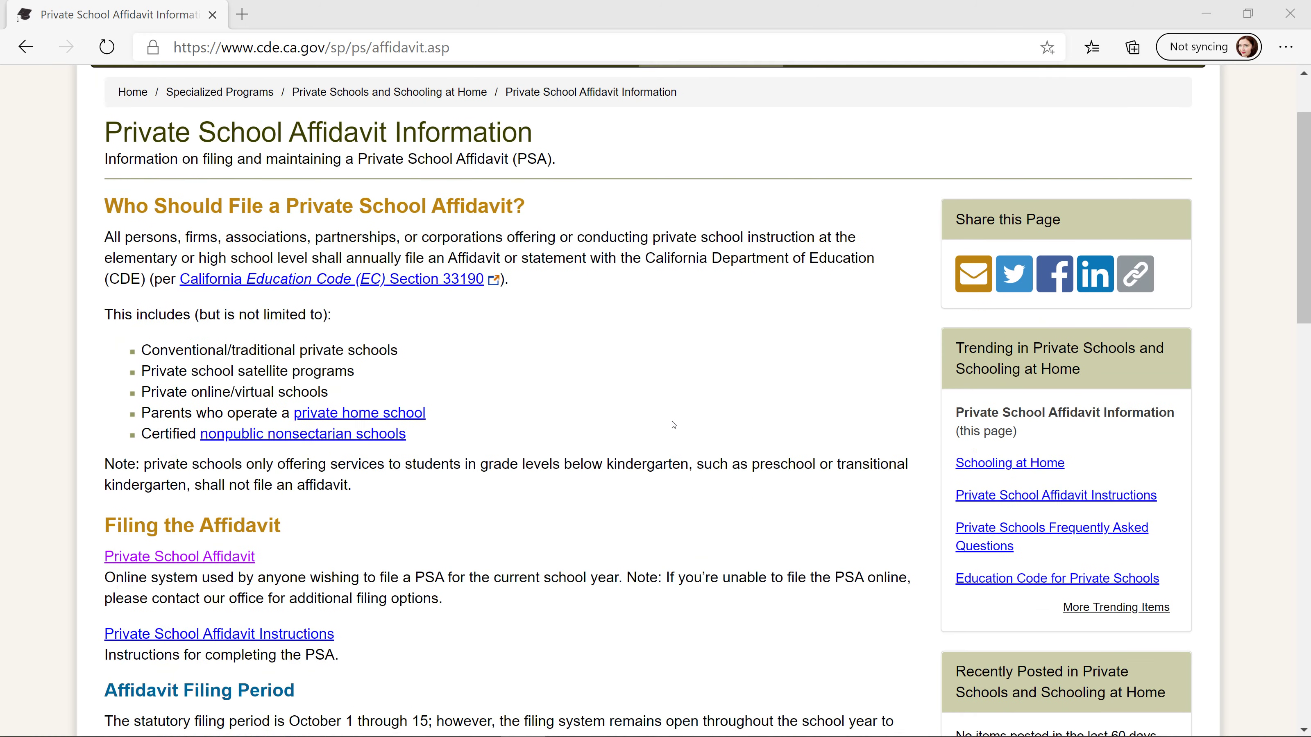
{"action": "scroll", "coordinate": [674, 424], "scroll_direction": "up", "scroll_amount": 2}
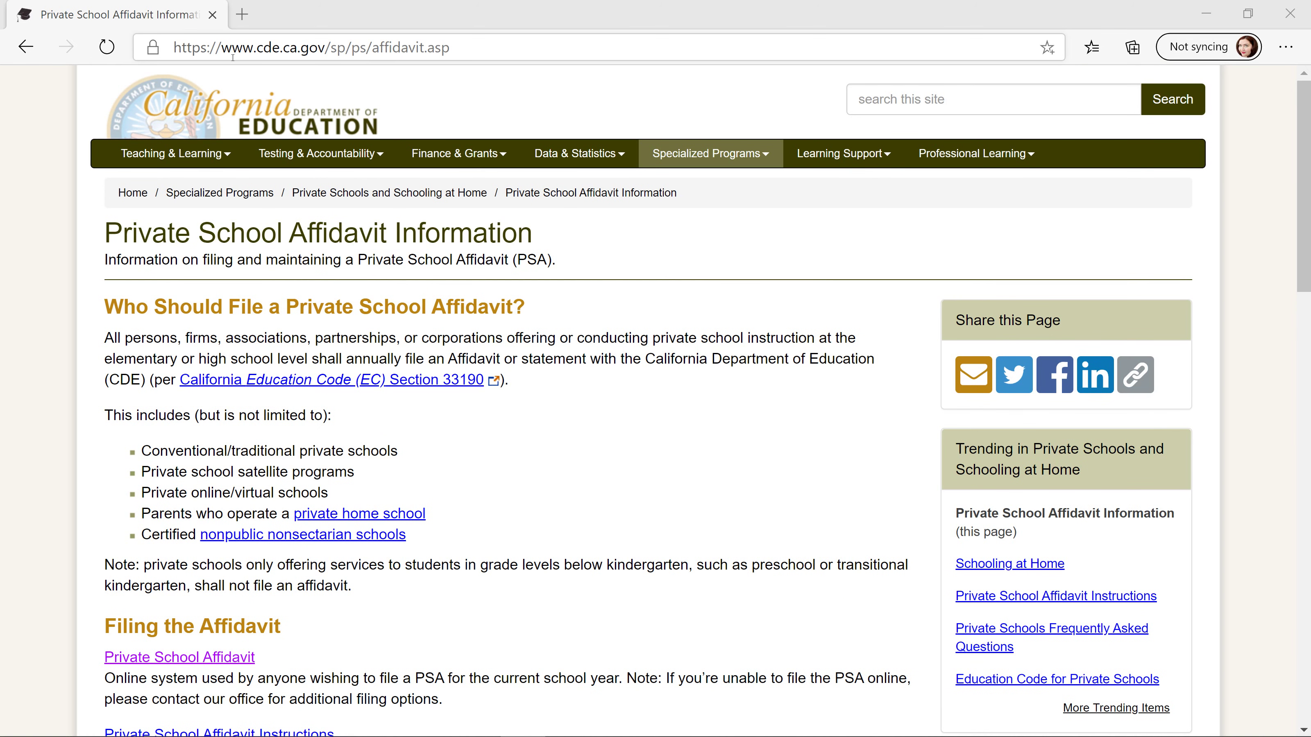
{"action": "left_click_drag", "start_coordinate": [224, 49], "coordinate": [480, 46]}
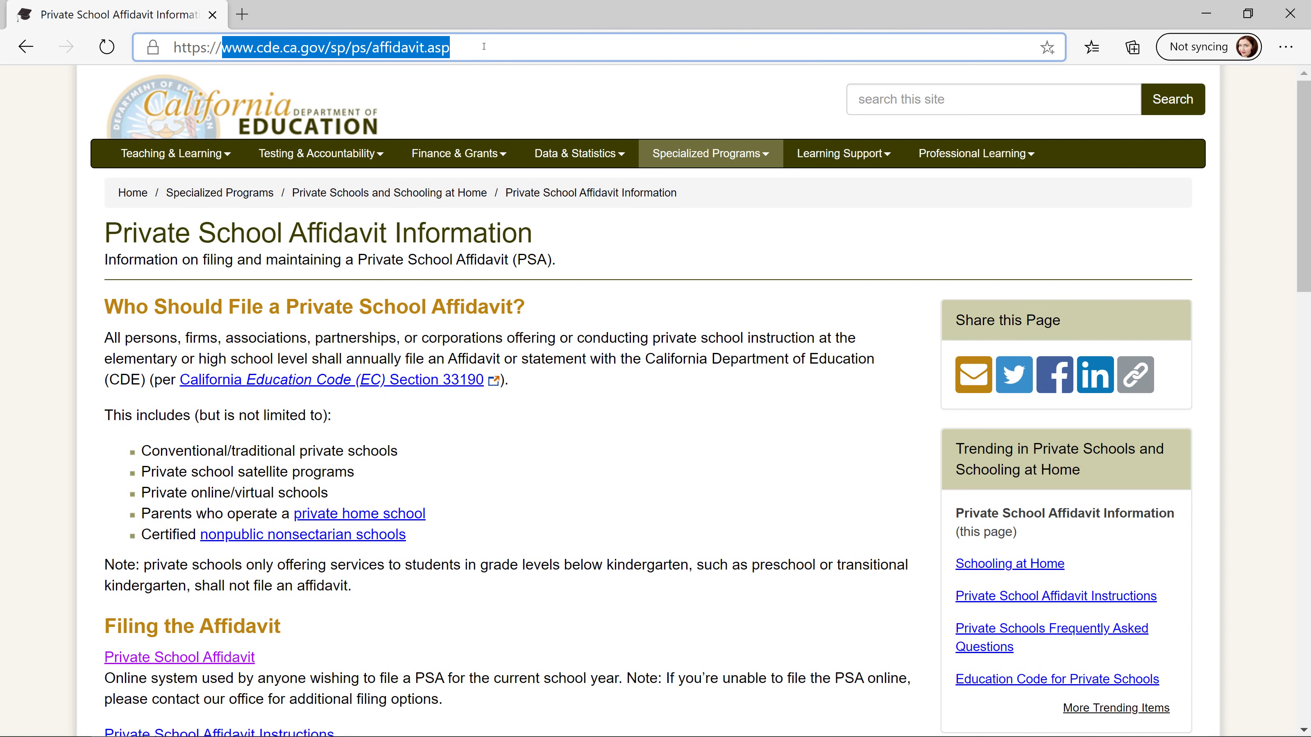
{"action": "left_click", "coordinate": [673, 447]}
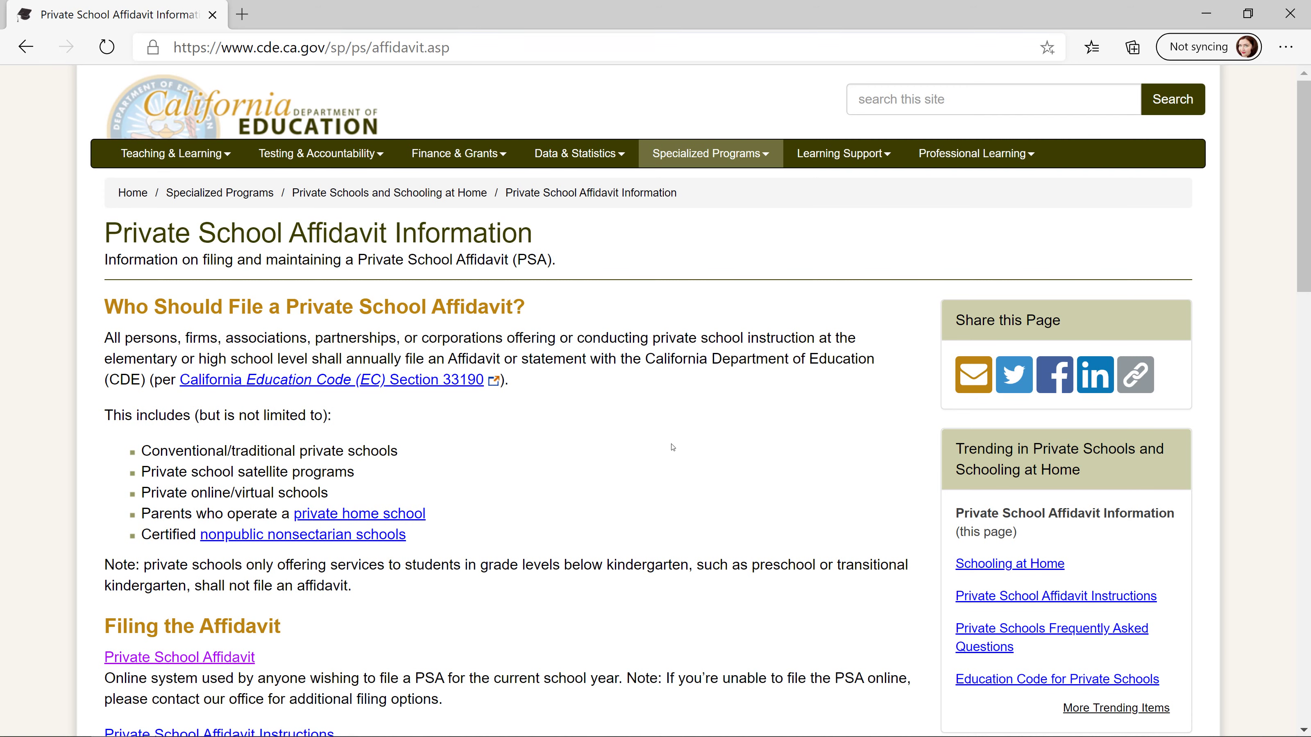
{"action": "scroll", "coordinate": [463, 310], "scroll_direction": "down", "scroll_amount": 8}
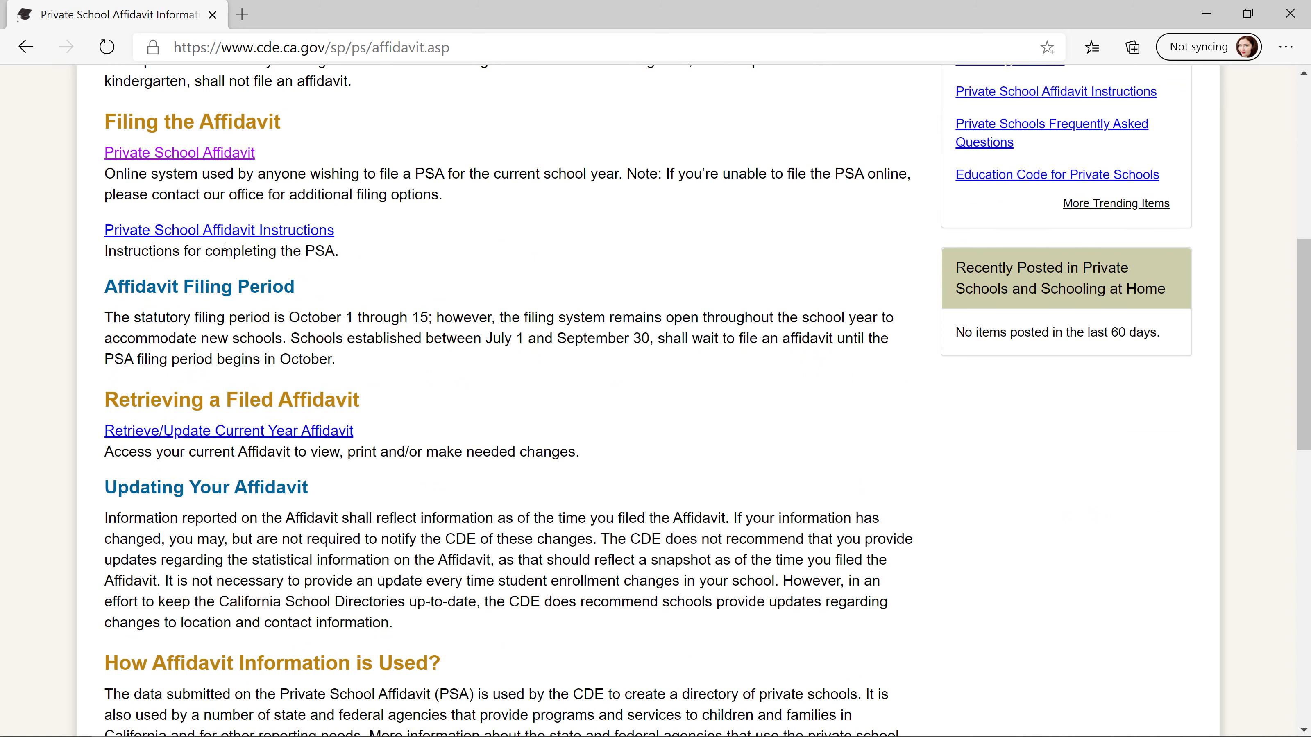
{"action": "left_click", "coordinate": [147, 157]}
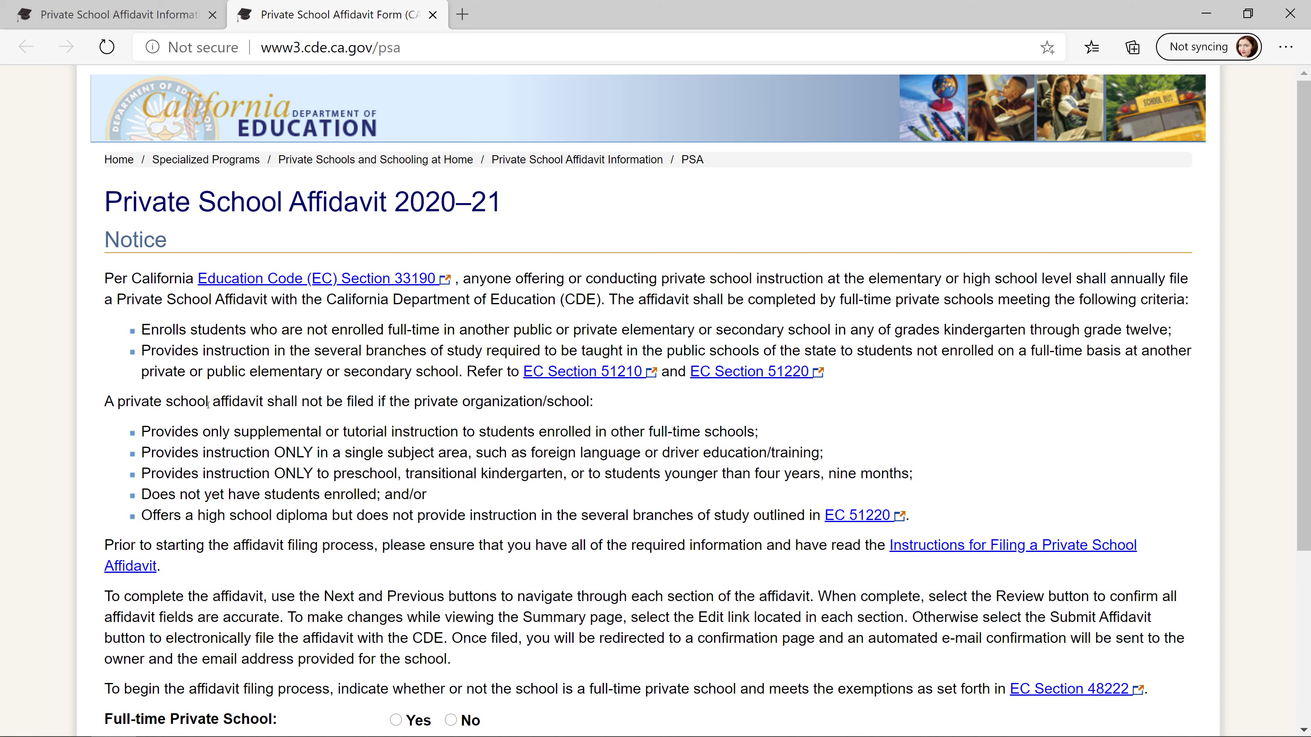
- Answer Yes to Full-time Private School and advance to the Previously Filed PSA page
{"action": "scroll", "coordinate": [208, 403], "scroll_direction": "down", "scroll_amount": 2}
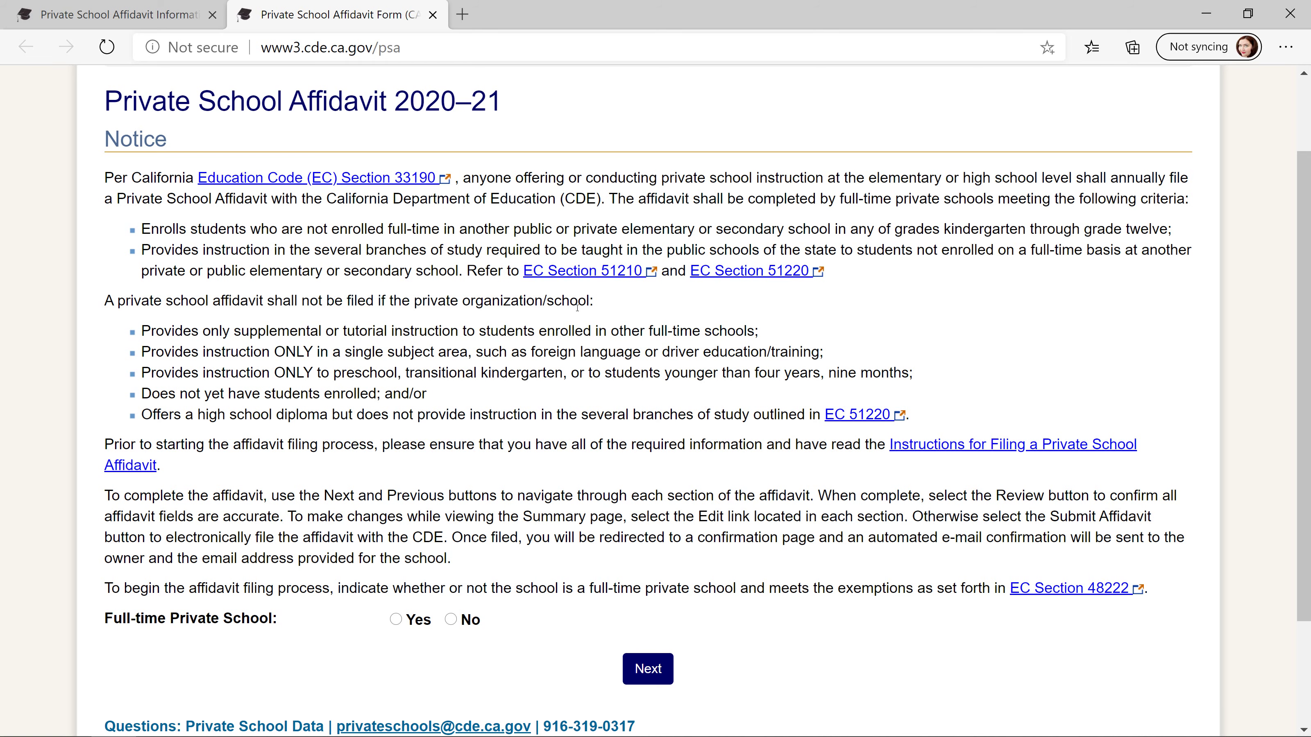
{"action": "scroll", "coordinate": [857, 333], "scroll_direction": "down", "scroll_amount": 3}
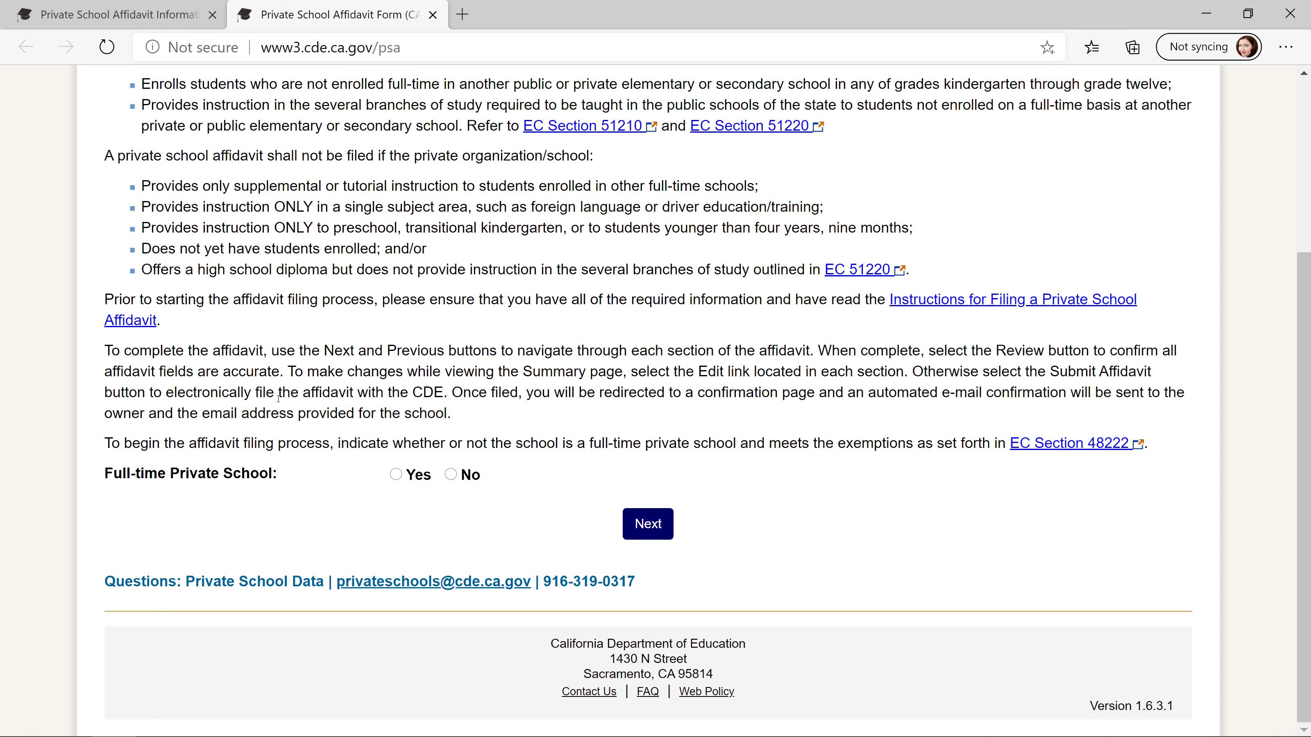
{"action": "left_click", "coordinate": [396, 476]}
{"action": "left_click", "coordinate": [652, 523]}
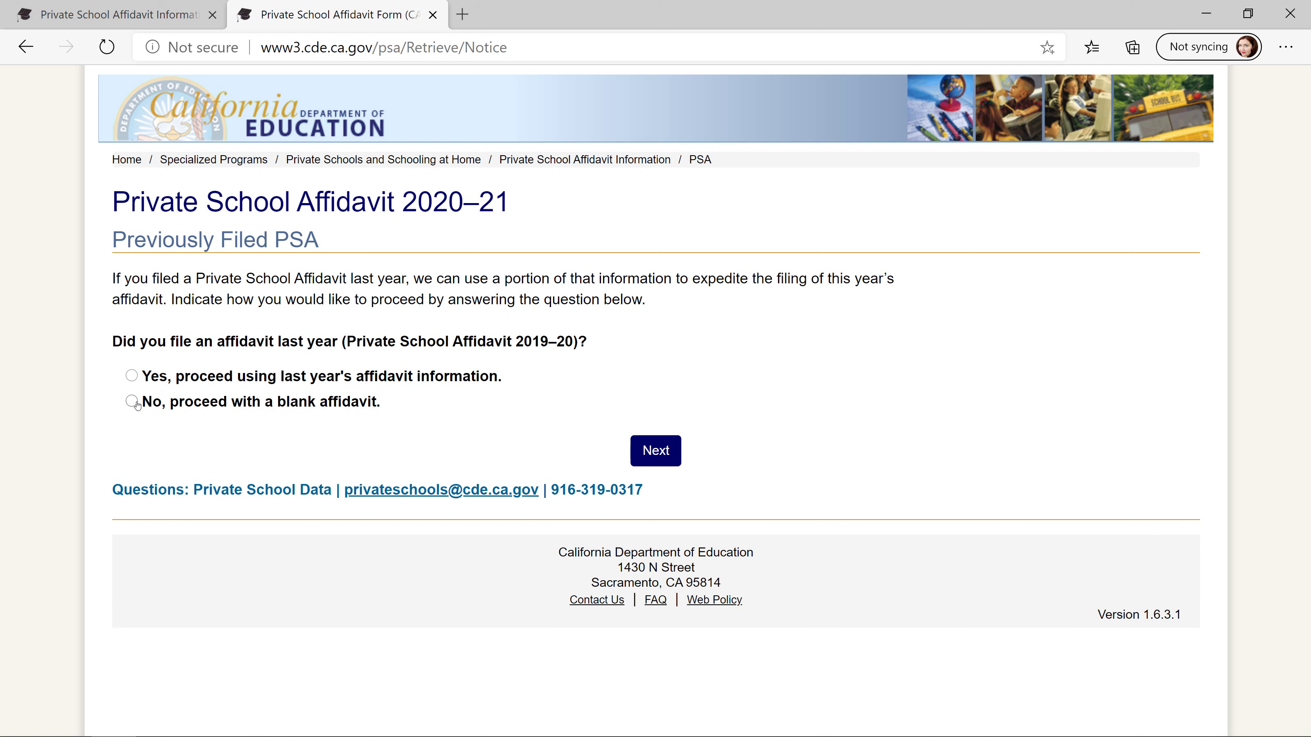
- Choose 'No, proceed with a blank affidavit' and advance to Step 1, School Information
{"action": "left_click", "coordinate": [133, 402]}
{"action": "left_click", "coordinate": [645, 451]}
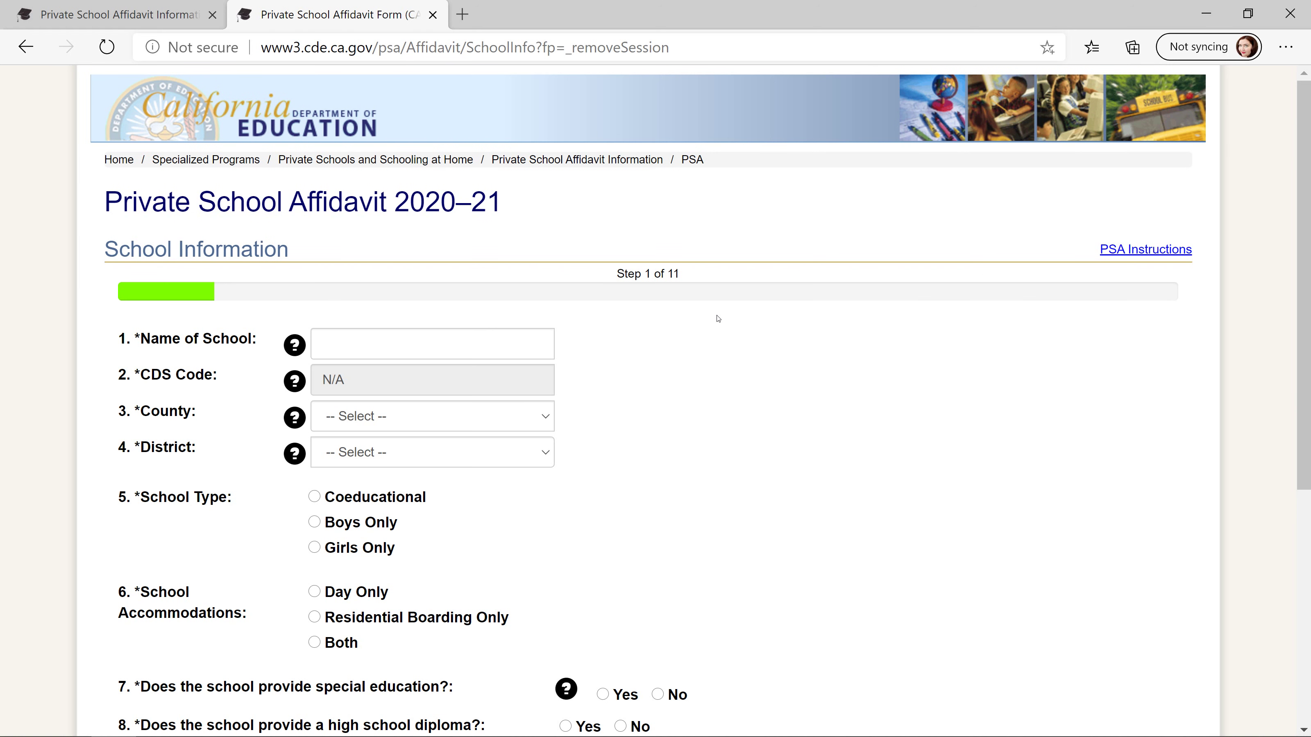
- Enter 'Name of School' as the school name and view the CDS Code explanation
{"action": "left_click", "coordinate": [353, 343]}
{"action": "type", "text": "Na"}
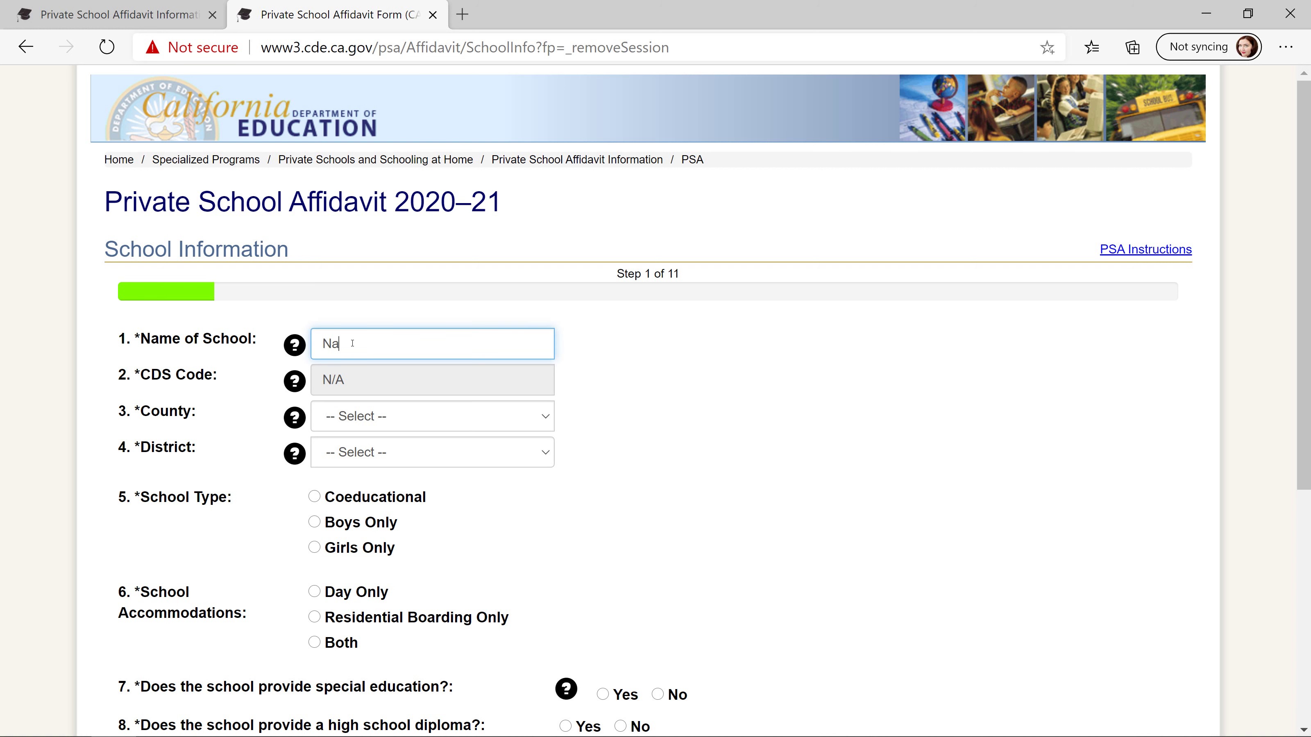
{"action": "type", "text": "me of School"}
{"action": "left_click", "coordinate": [293, 387]}
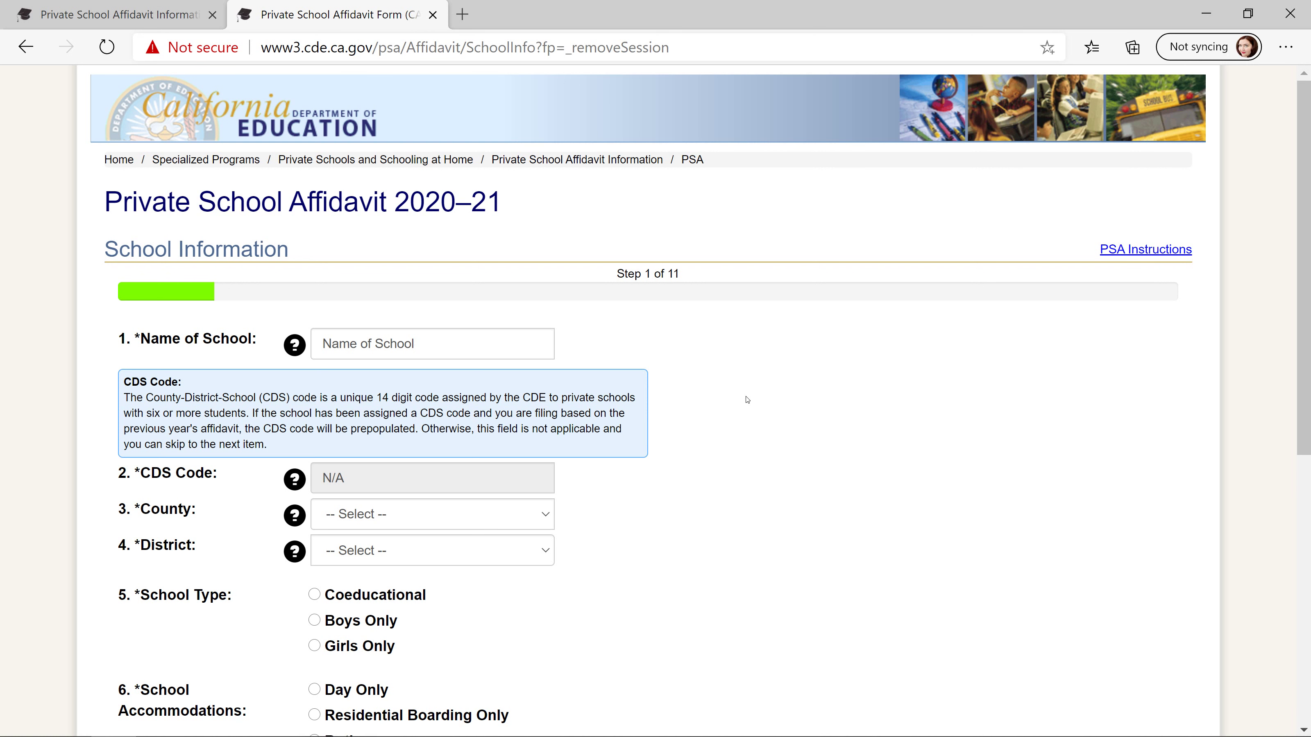
{"action": "left_click", "coordinate": [794, 385]}
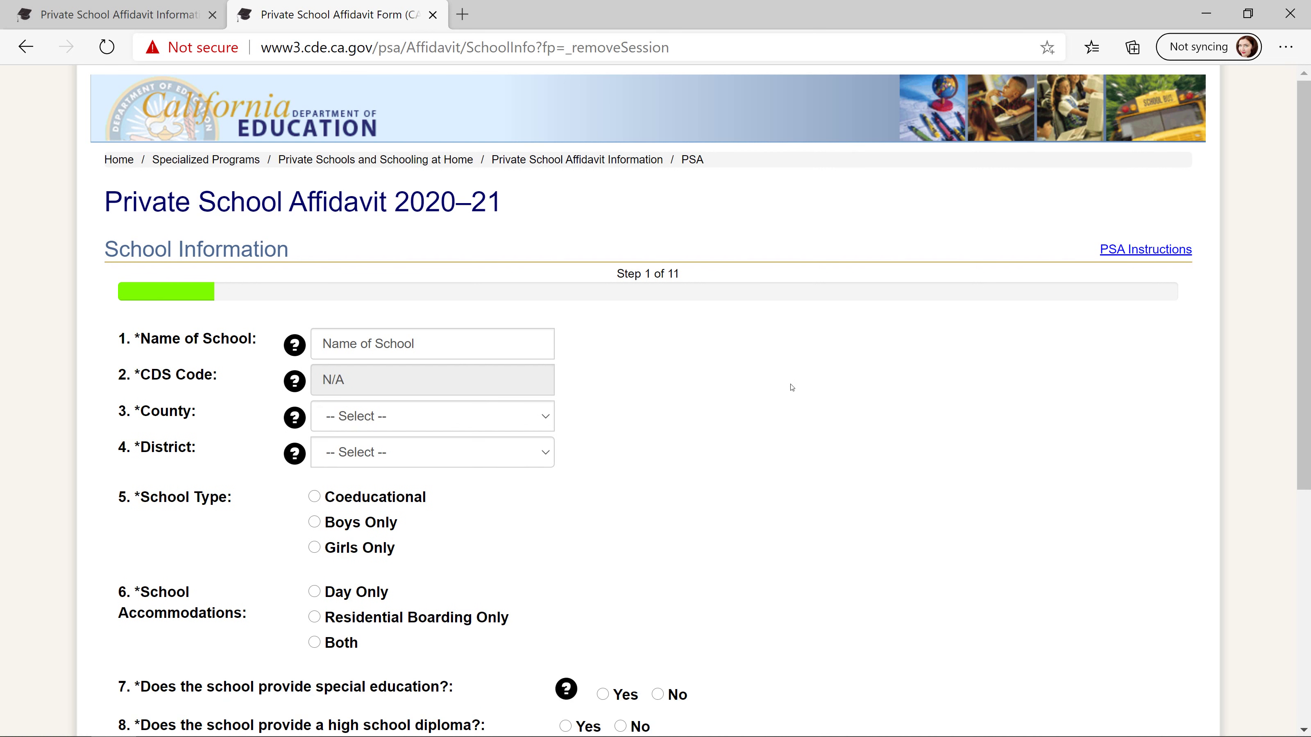
- Set County to Fresno, District to Fresno Unified, and school type to Coeducational
{"action": "left_click", "coordinate": [466, 419]}
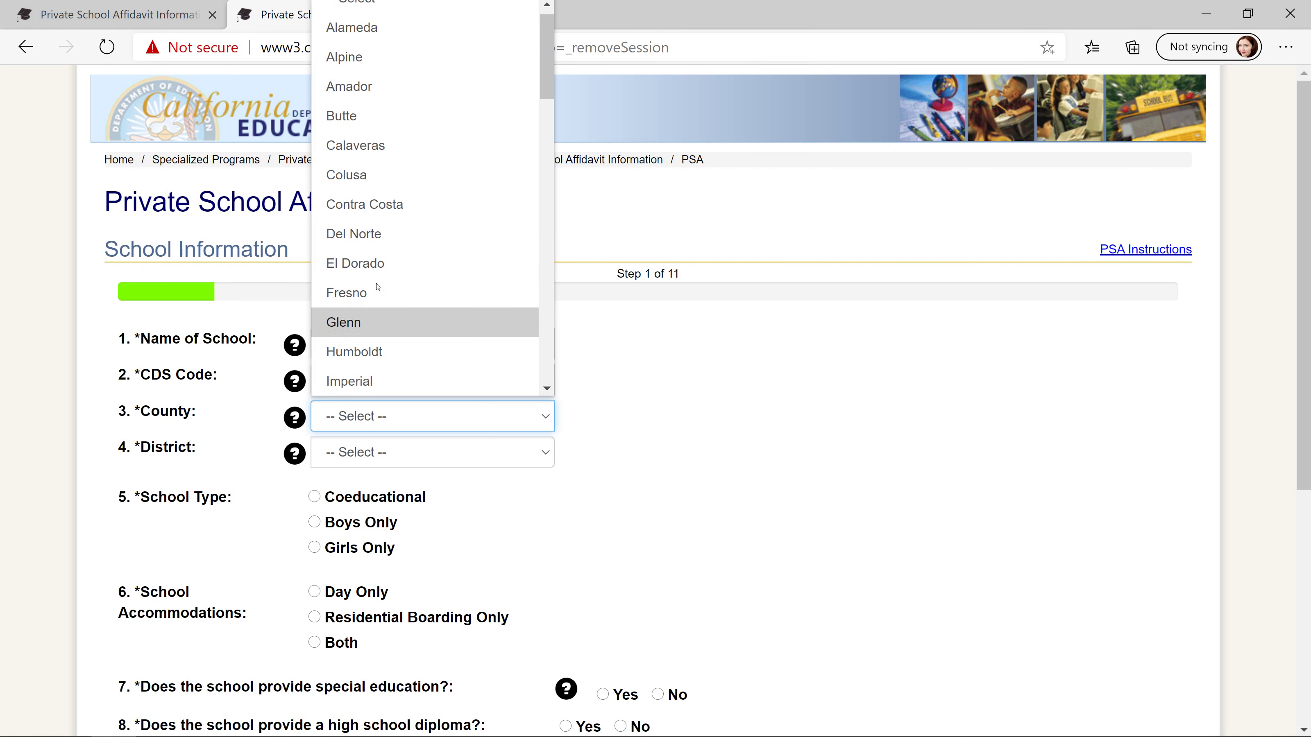
{"action": "left_click", "coordinate": [376, 293]}
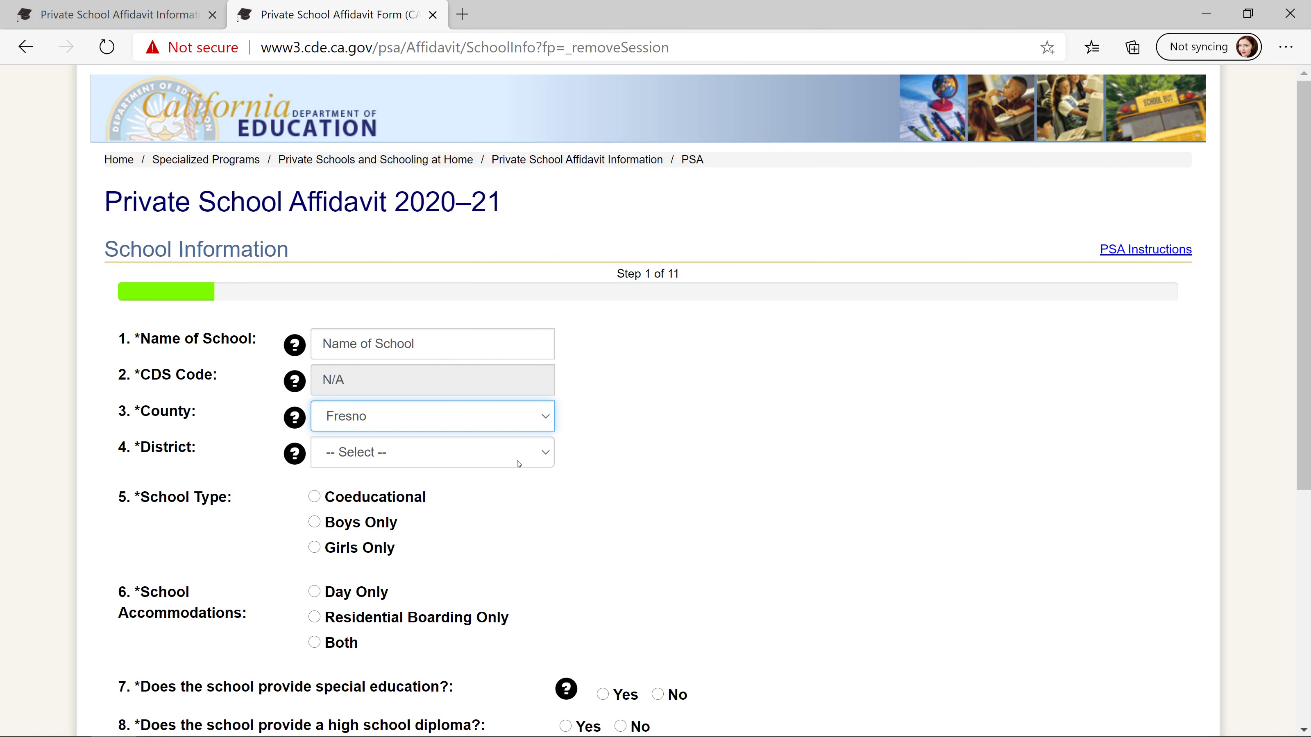
{"action": "left_click", "coordinate": [471, 452]}
{"action": "scroll", "coordinate": [469, 292], "scroll_direction": "down", "scroll_amount": 5}
{"action": "scroll", "coordinate": [469, 292], "scroll_direction": "up", "scroll_amount": 1}
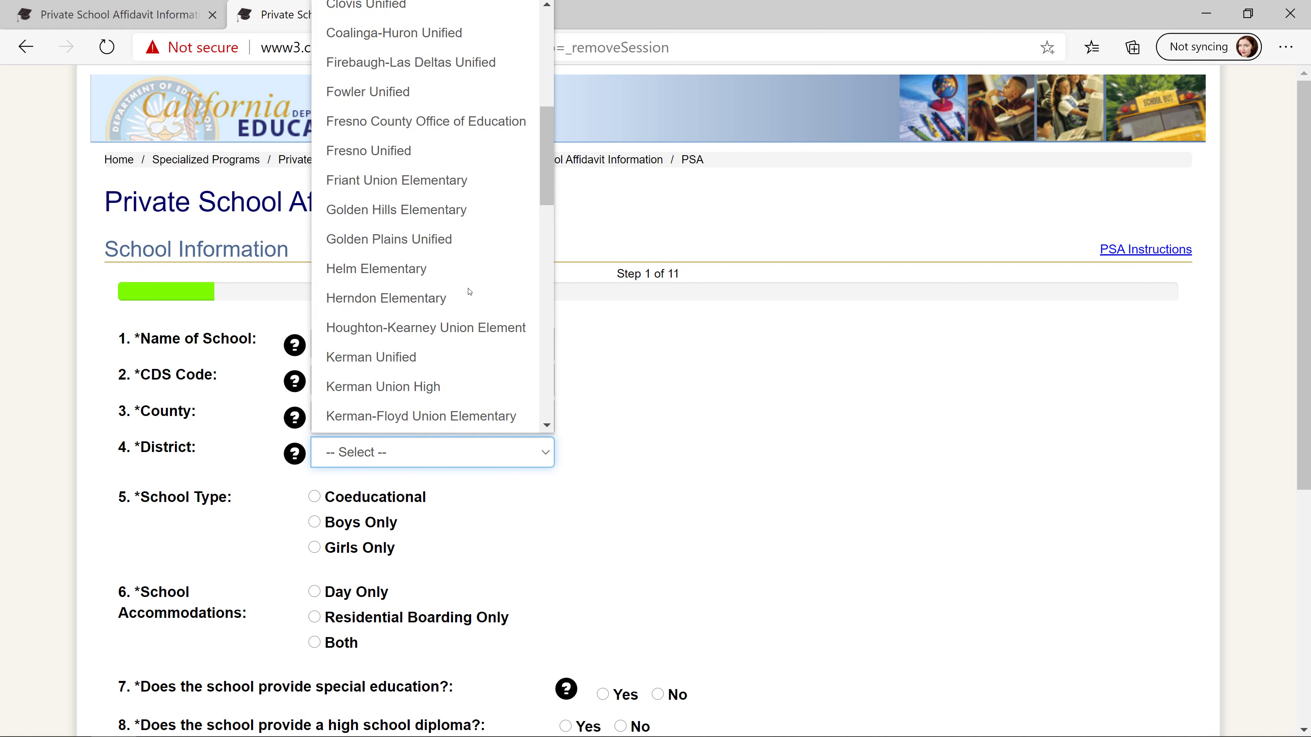
{"action": "scroll", "coordinate": [469, 291], "scroll_direction": "up", "scroll_amount": 1}
{"action": "left_click", "coordinate": [356, 165]}
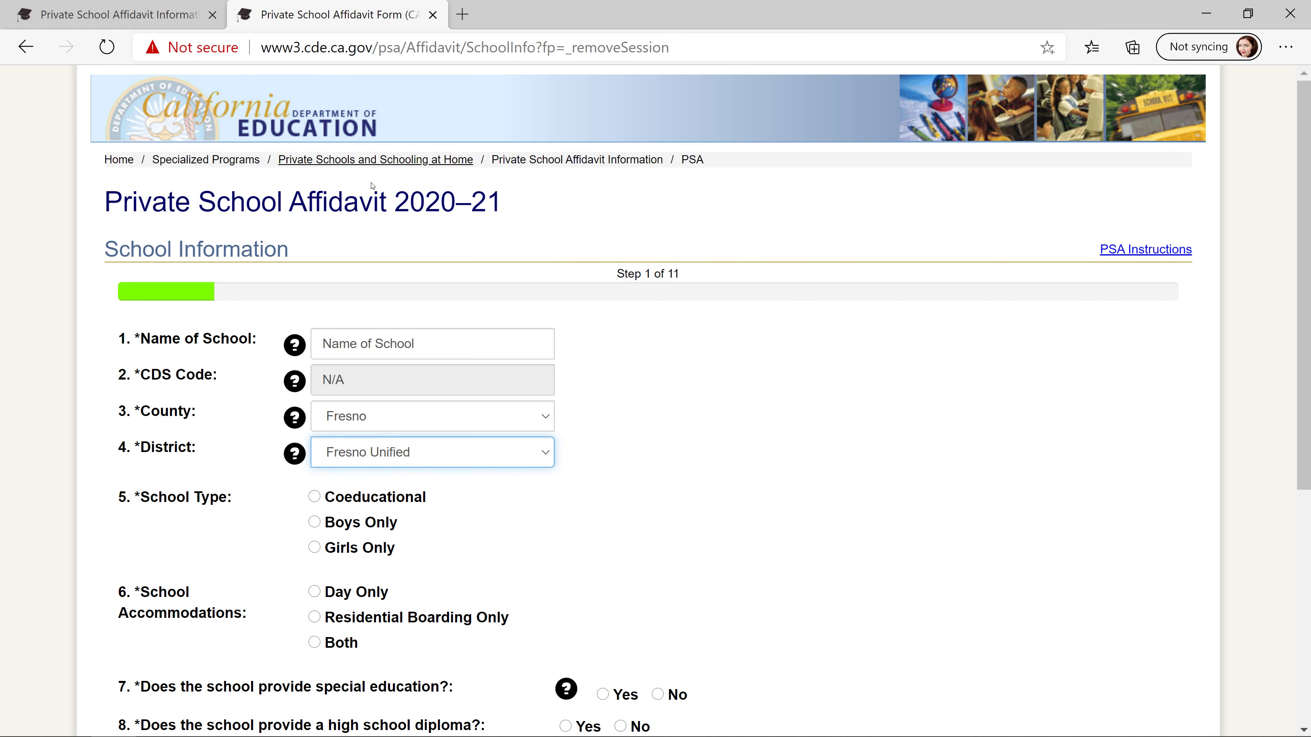
{"action": "left_click", "coordinate": [650, 435]}
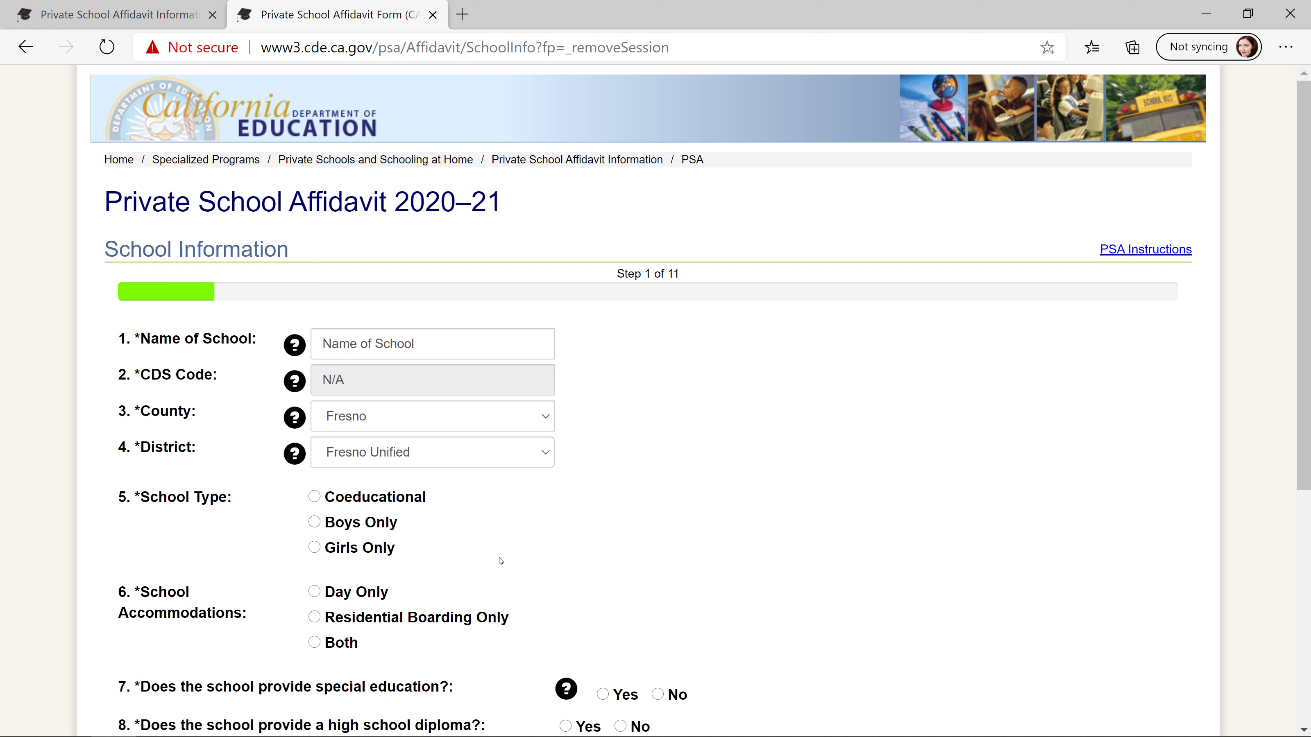
{"action": "left_click", "coordinate": [315, 496]}
{"action": "scroll", "coordinate": [511, 512], "scroll_direction": "down", "scroll_amount": 3}
- Select Day Only accommodations, answer No to special education and Yes to high school diploma
{"action": "left_click", "coordinate": [313, 391]}
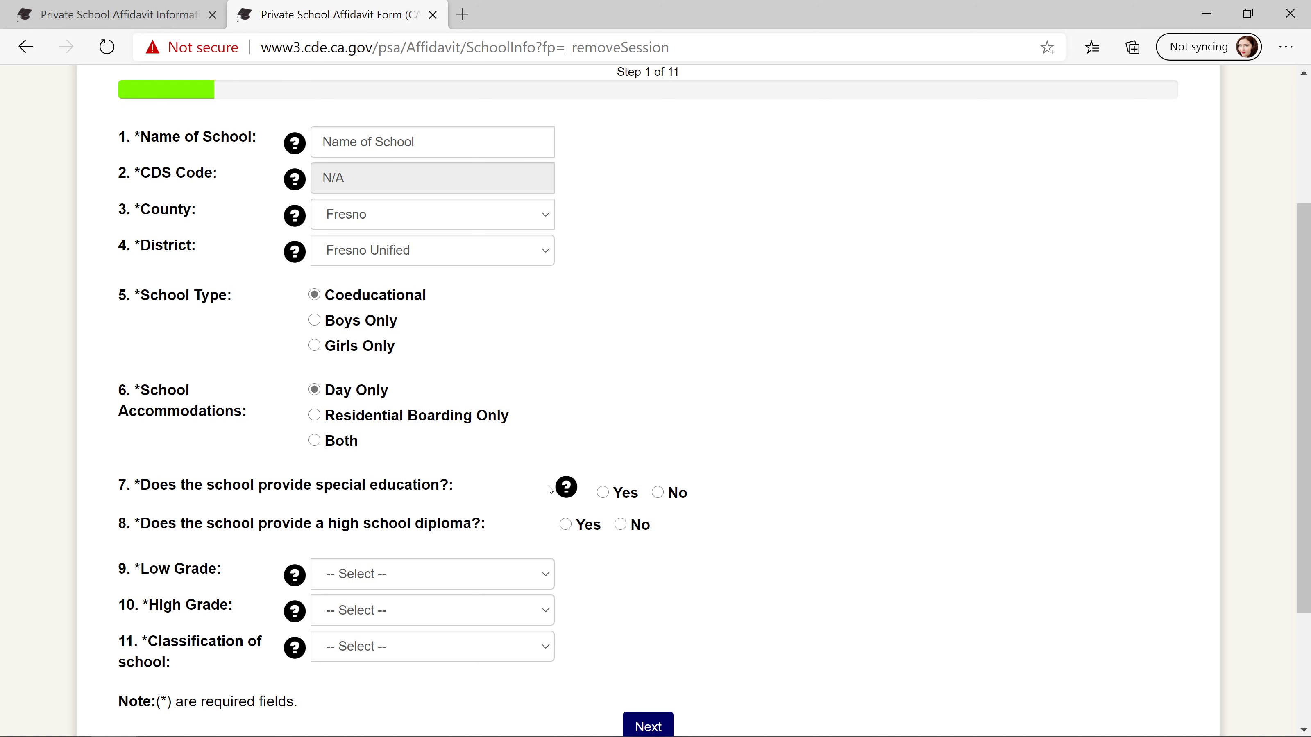
{"action": "left_click", "coordinate": [566, 487]}
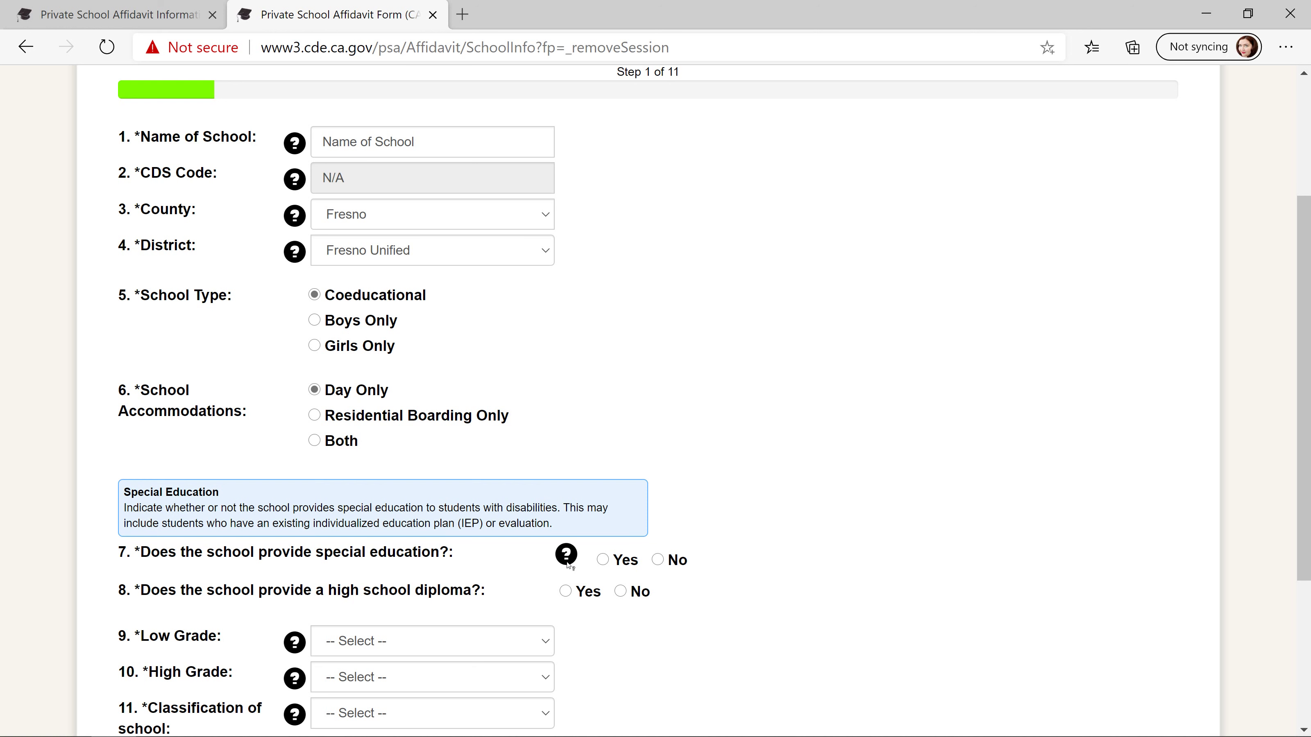
{"action": "left_click", "coordinate": [658, 561]}
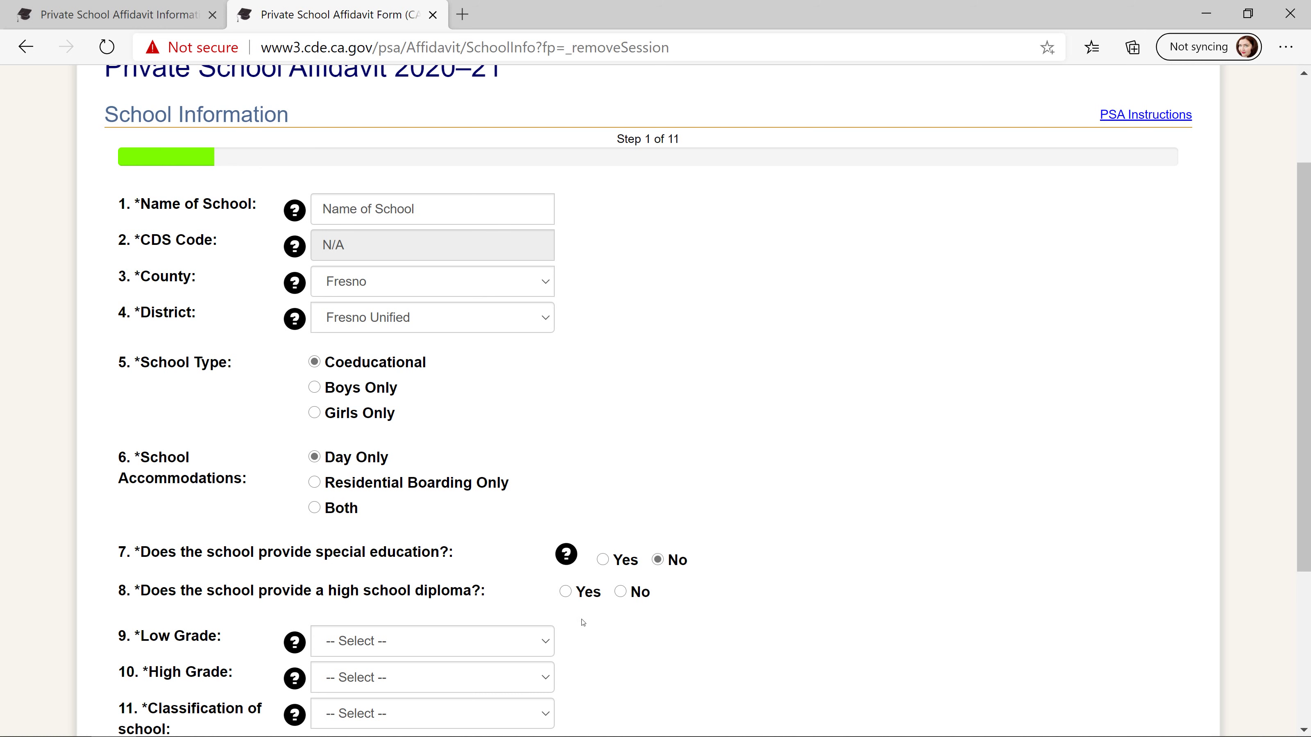
{"action": "left_click", "coordinate": [565, 592]}
{"action": "scroll", "coordinate": [720, 548], "scroll_direction": "down", "scroll_amount": 5}
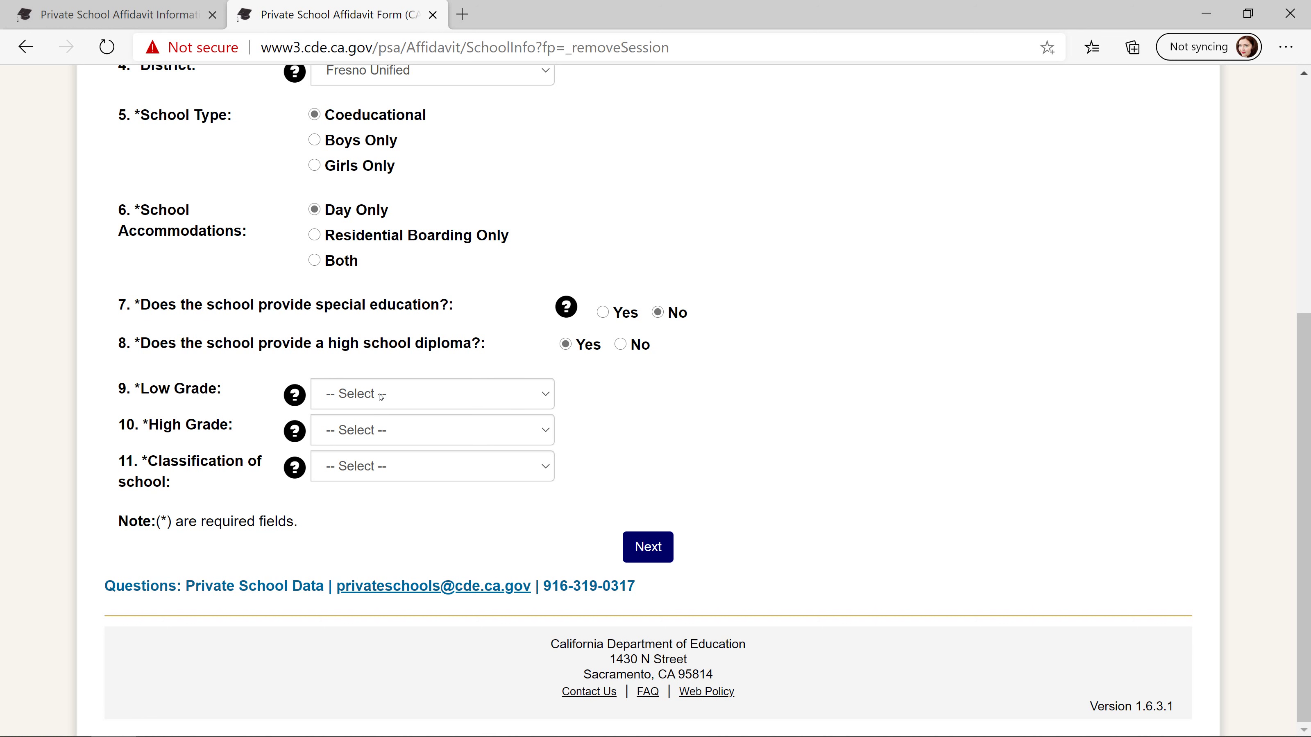
- Set grades Eight through Twelve, classify the school as Non-Religious, and continue to School Address
{"action": "left_click", "coordinate": [381, 397]}
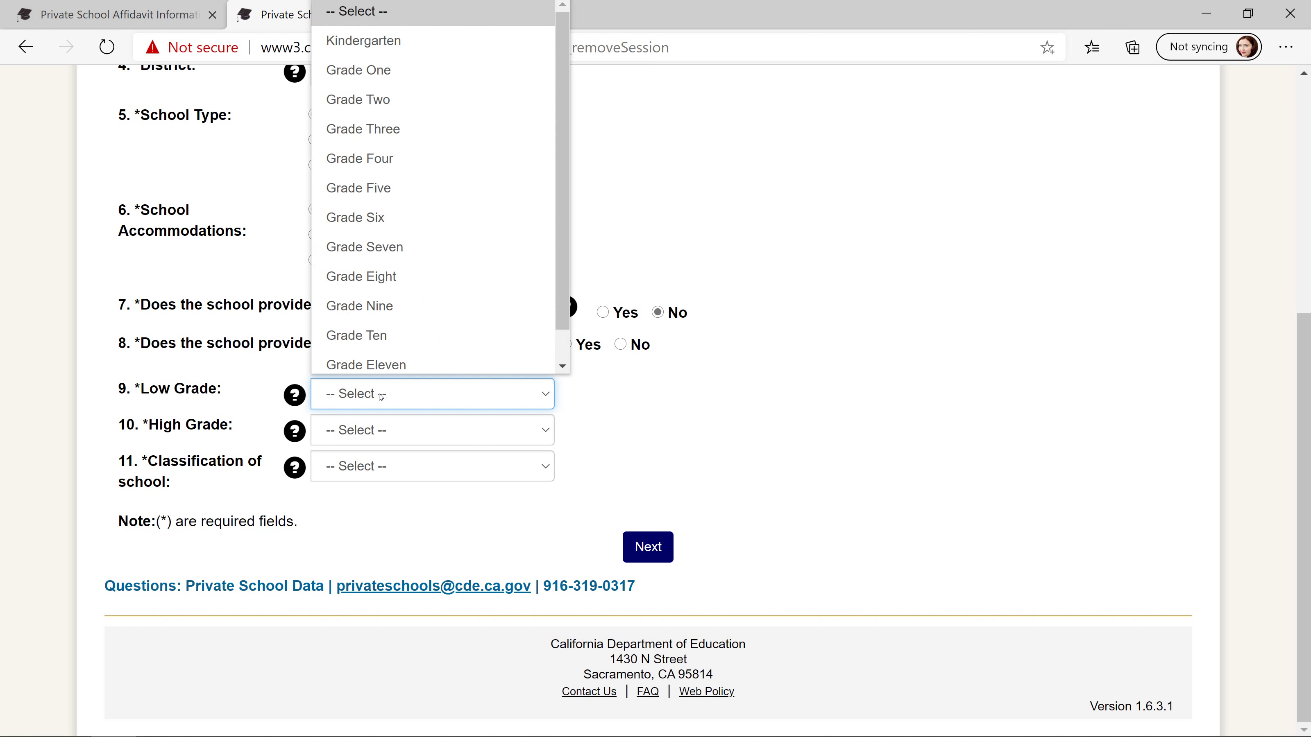
{"action": "left_click", "coordinate": [383, 278]}
{"action": "left_click", "coordinate": [419, 438]}
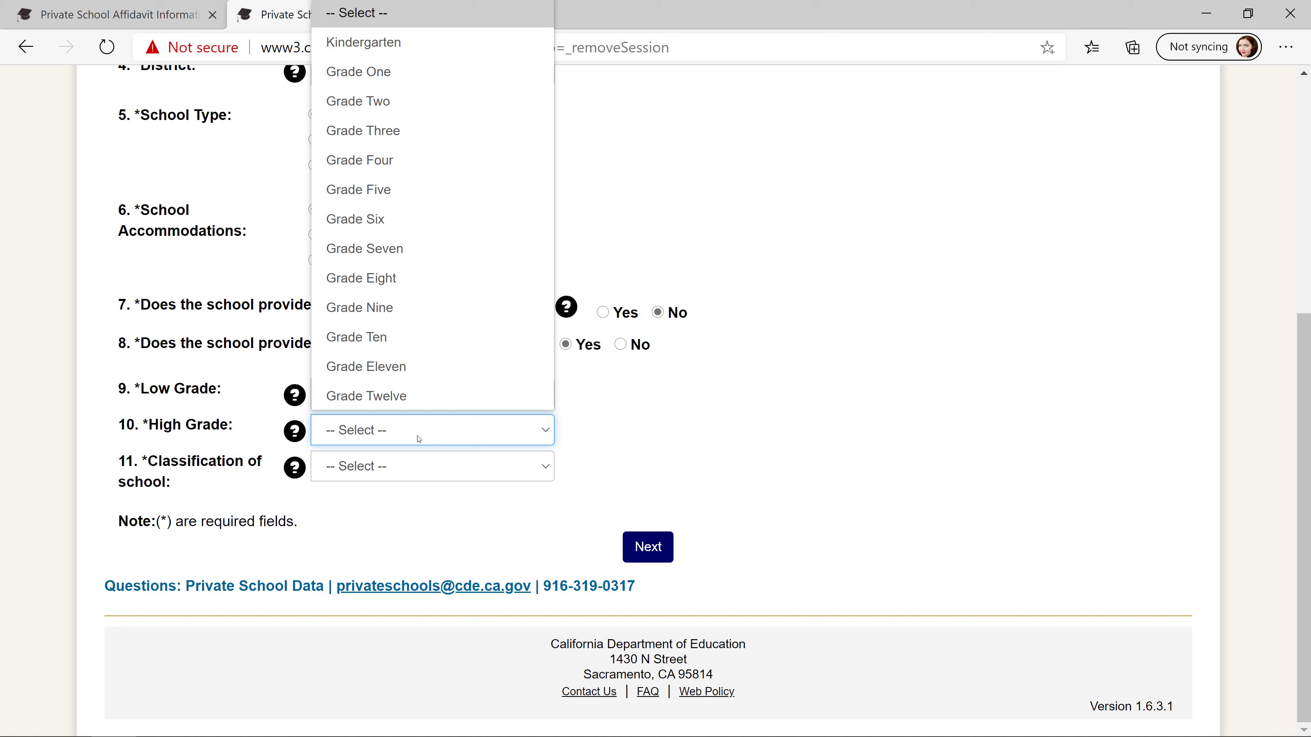
{"action": "left_click", "coordinate": [425, 401]}
{"action": "left_click", "coordinate": [427, 470]}
{"action": "left_click", "coordinate": [368, 41]}
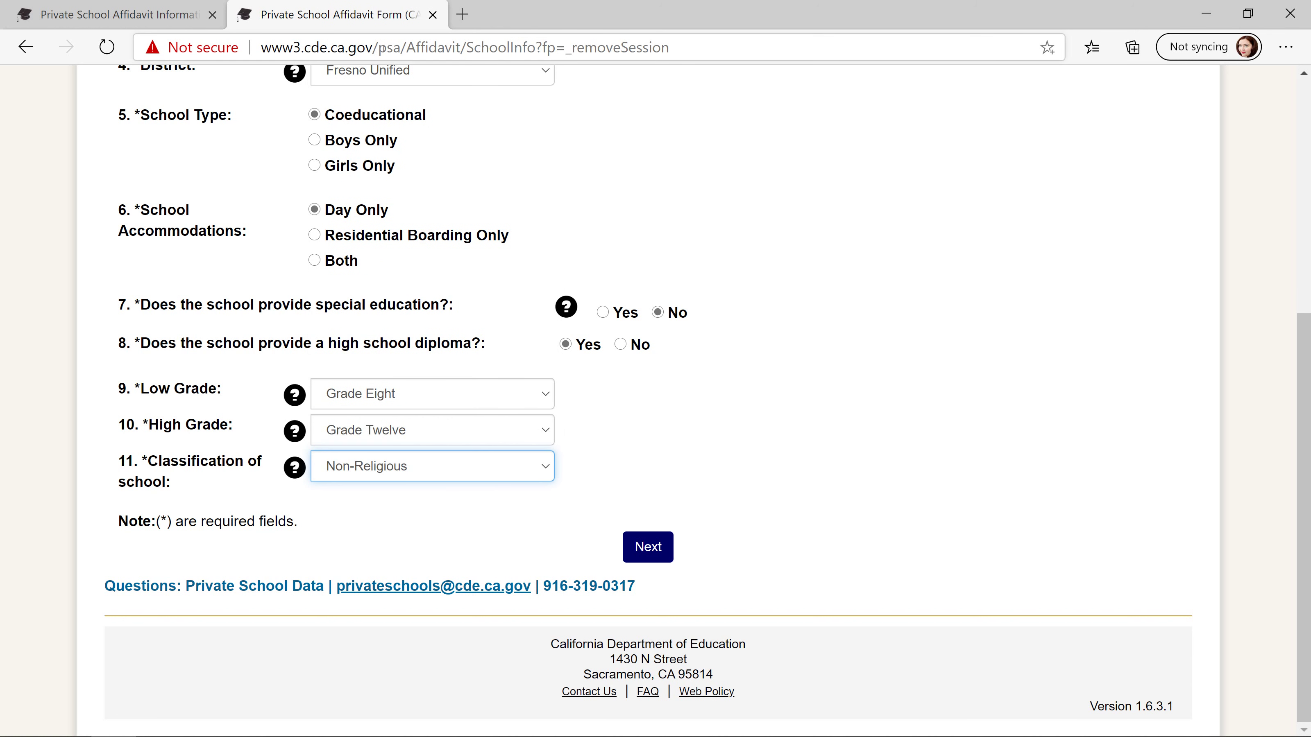
{"action": "left_click", "coordinate": [648, 555]}
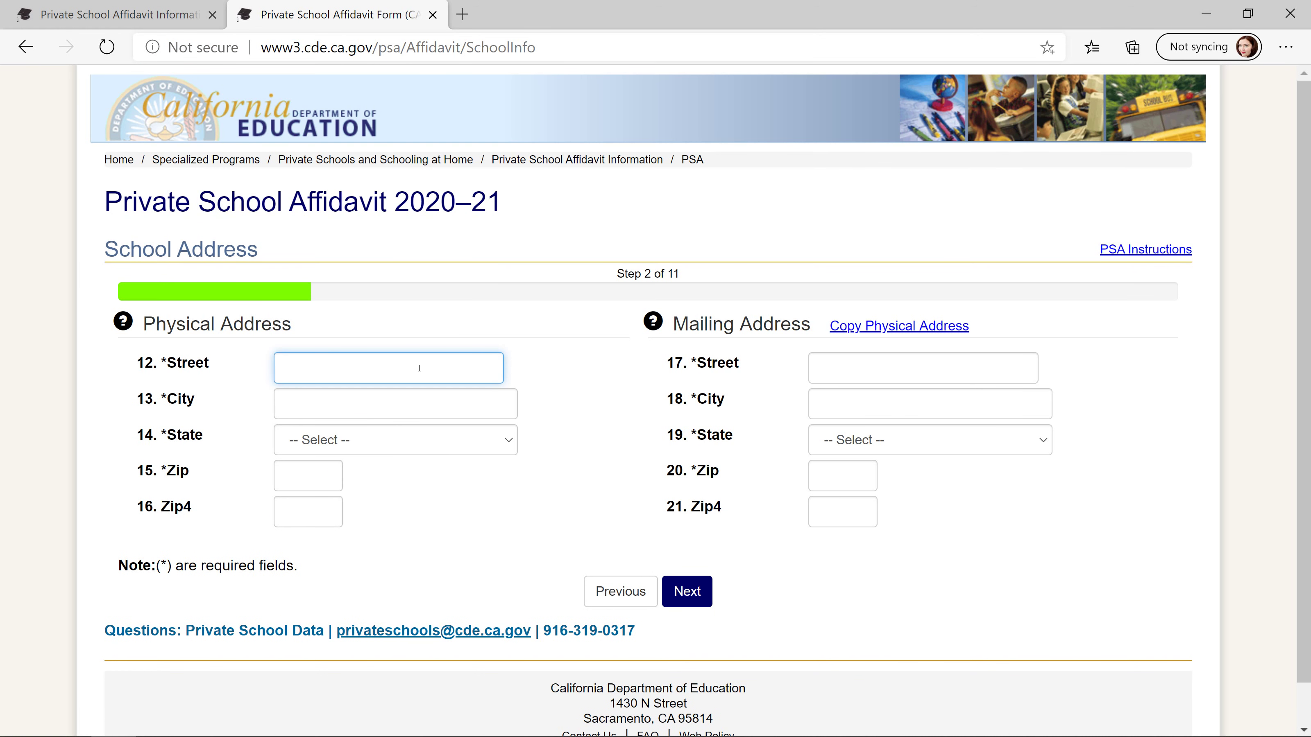
- Enter physical address 123 xyz st, fresno, CA 93710, copy it to mailing, and continue
{"action": "type", "text": "123 xyz st"}
{"action": "key", "text": "Tab"}
{"action": "type", "text": "ma"}
{"action": "key", "text": "BackSpace"}
{"action": "key", "text": "BackSpace"}
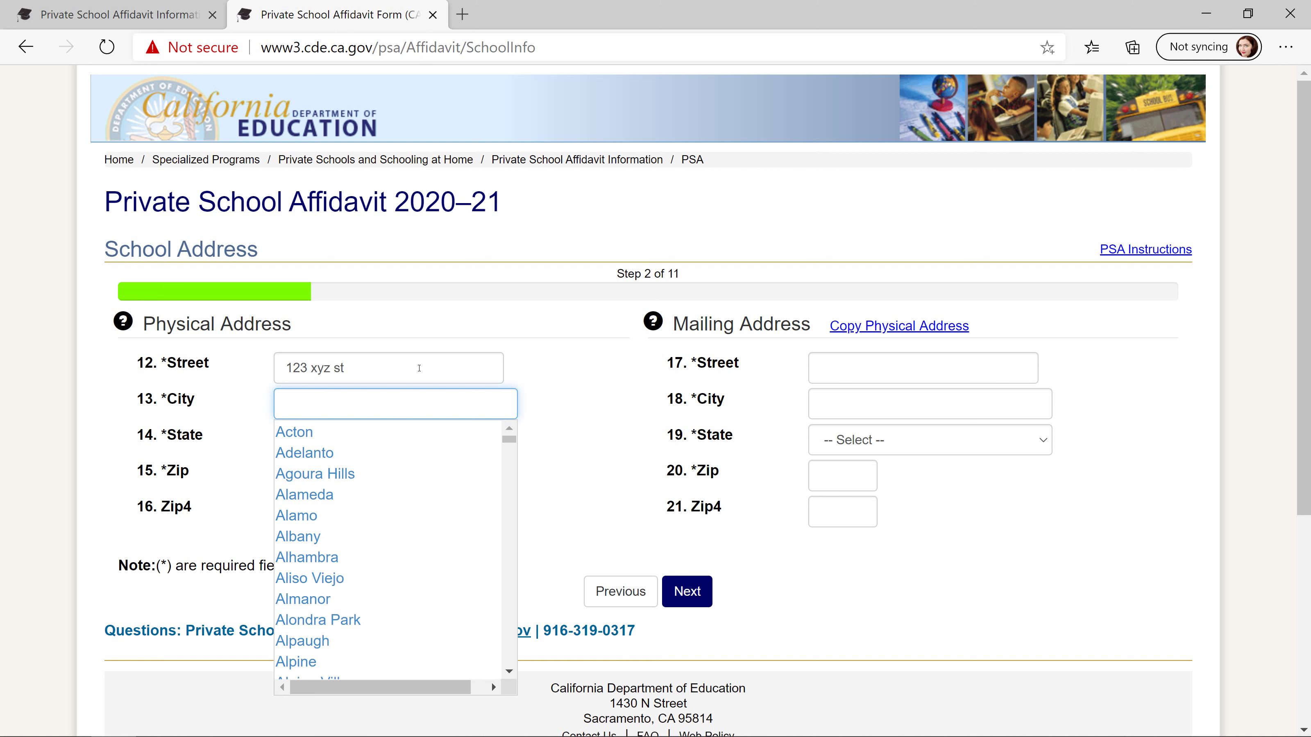
{"action": "type", "text": "fresno"}
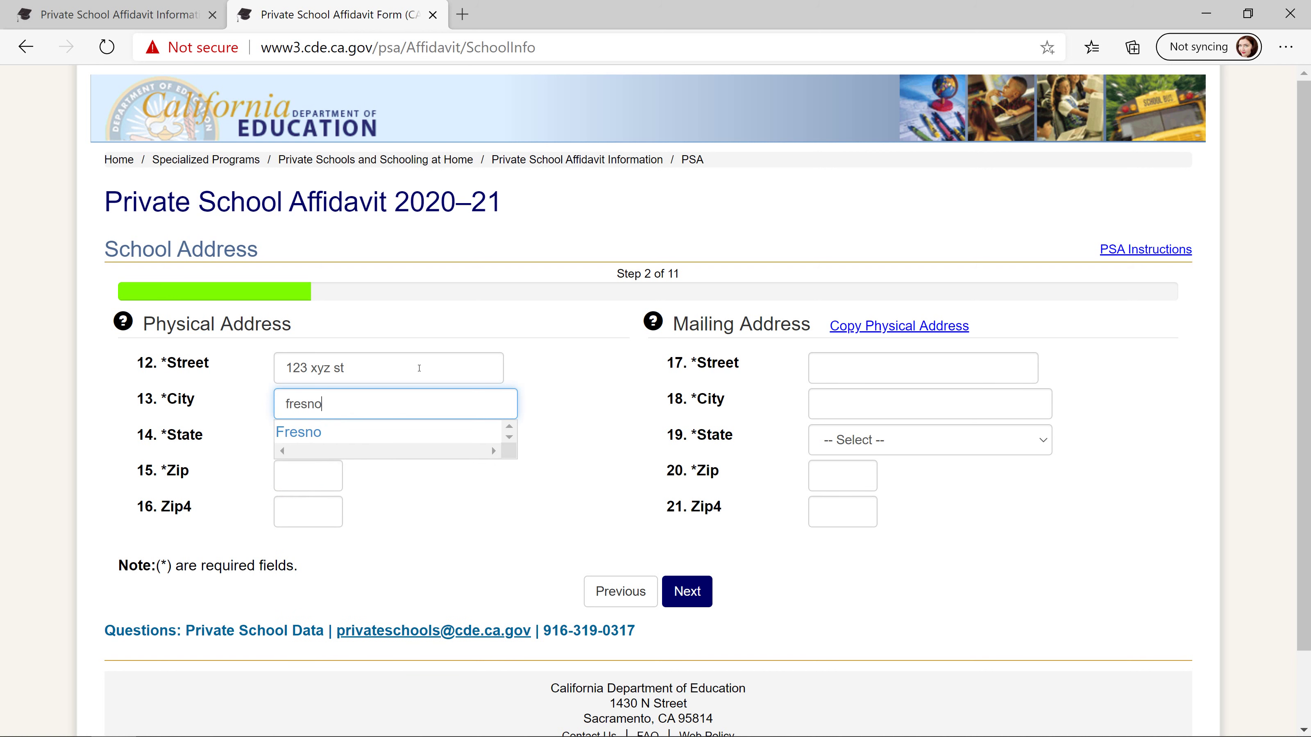
{"action": "key", "text": "Tab"}
{"action": "key", "text": "c"}
{"action": "key", "text": "Tab"}
{"action": "type", "text": "93710"}
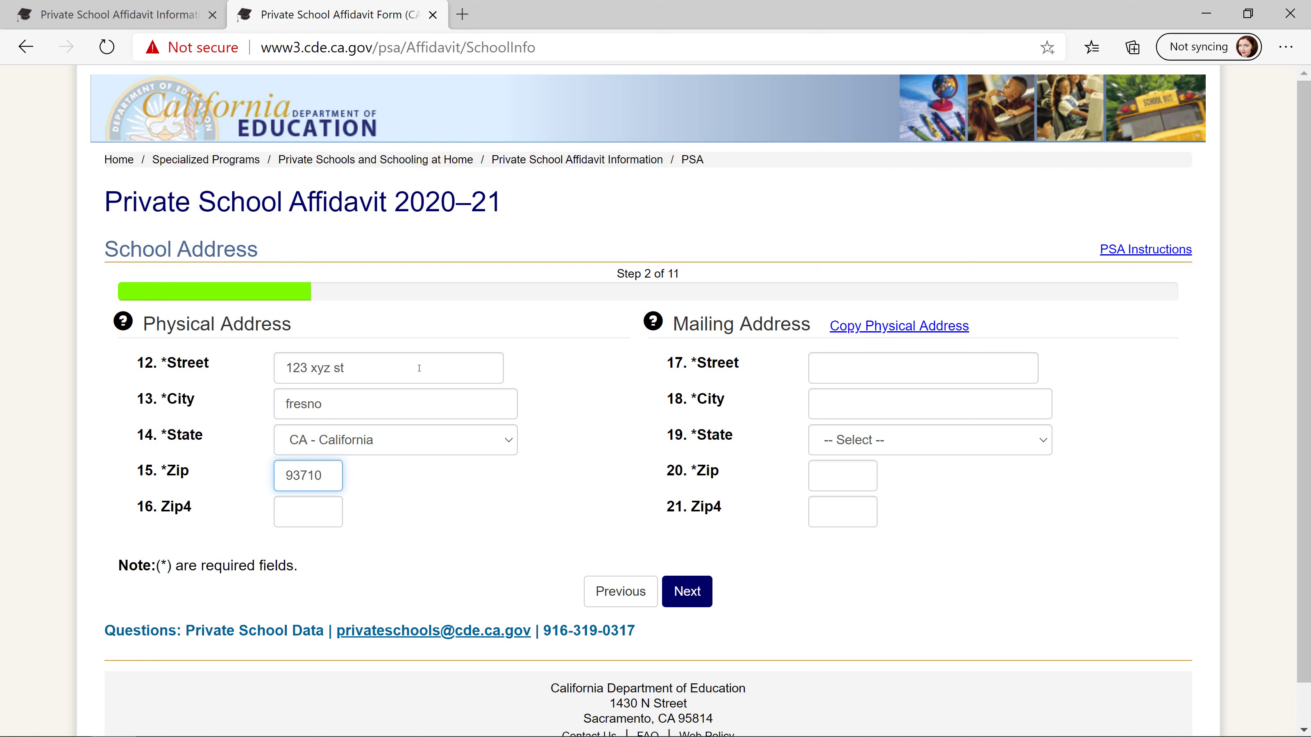
{"action": "left_click", "coordinate": [873, 326]}
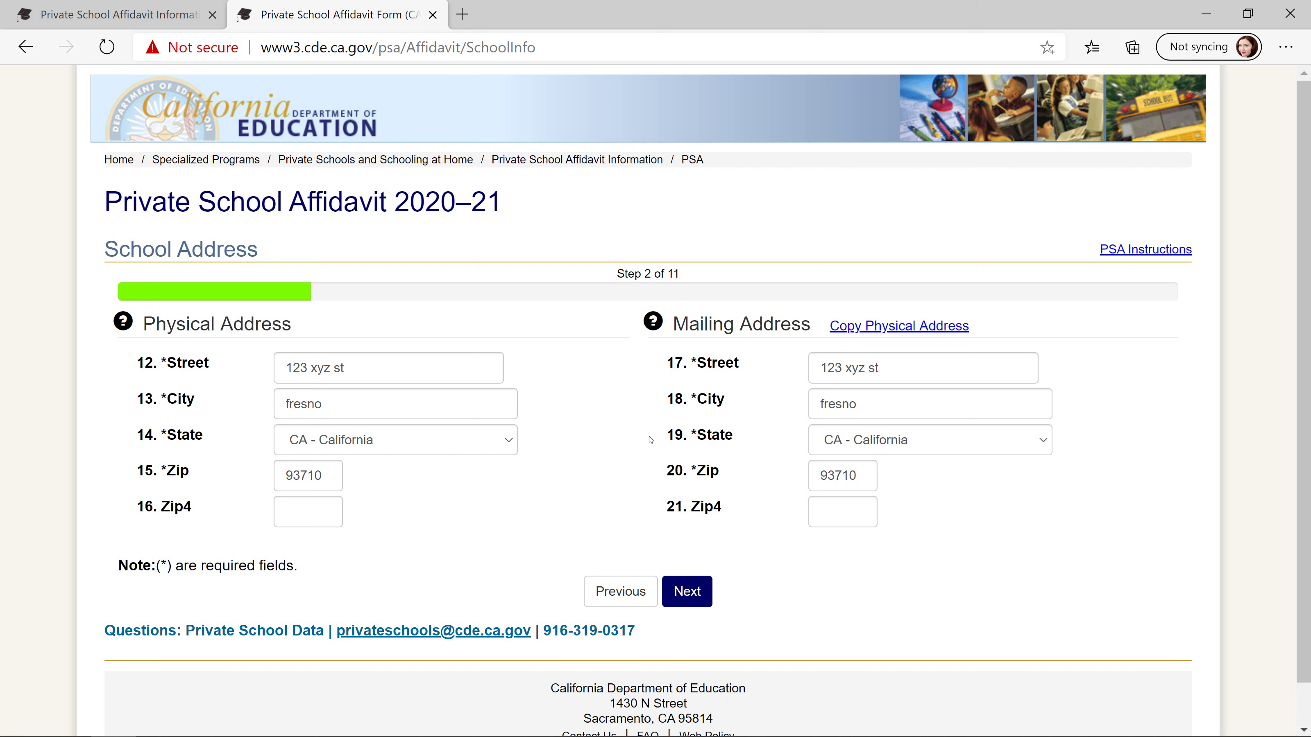
{"action": "left_click", "coordinate": [703, 600]}
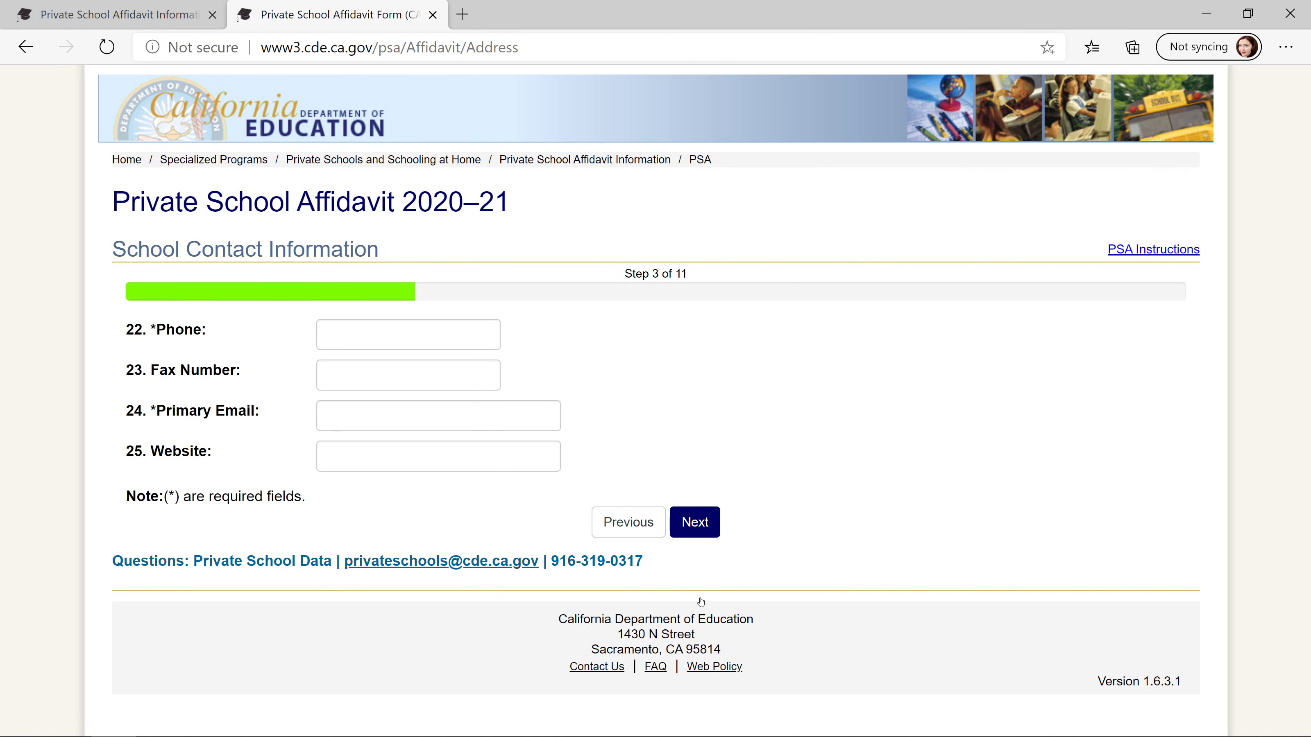
- Fill in the school's phone number and primary email address, then continue to Prior Year Changes
{"action": "left_click", "coordinate": [349, 340]}
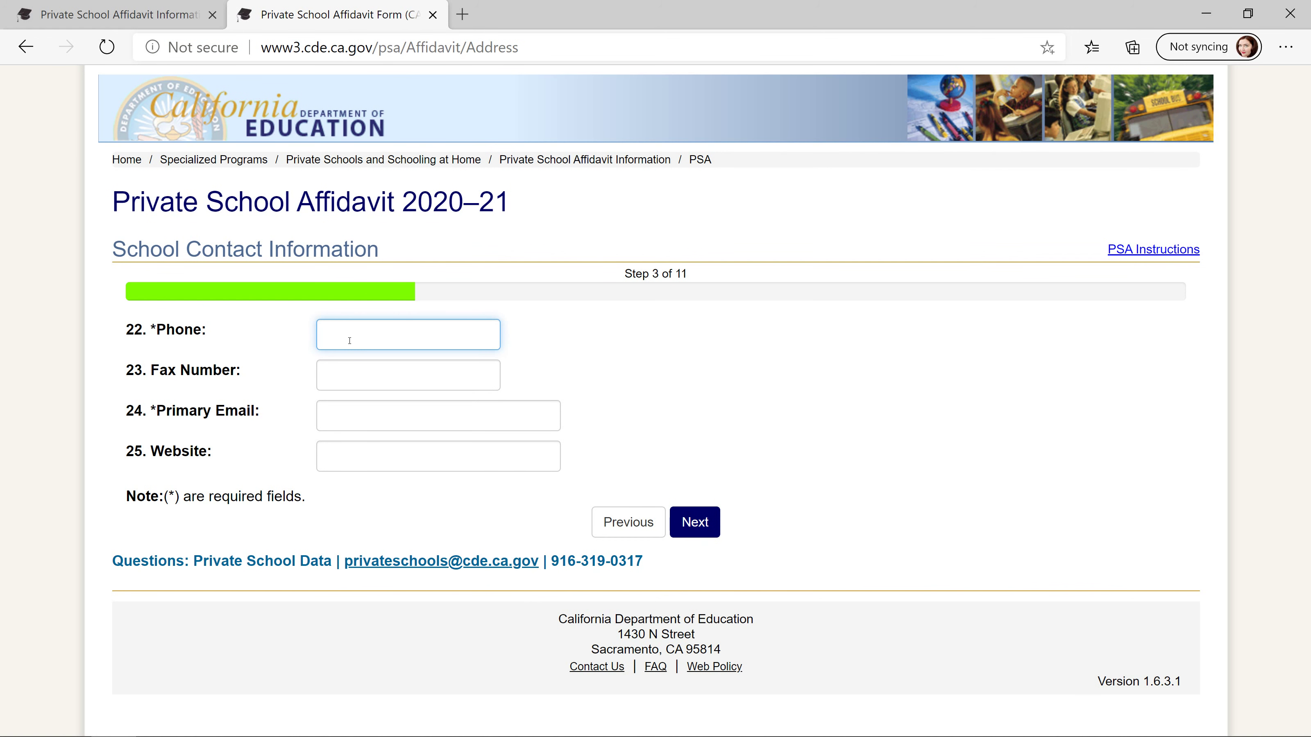
{"action": "left_click", "coordinate": [324, 421]}
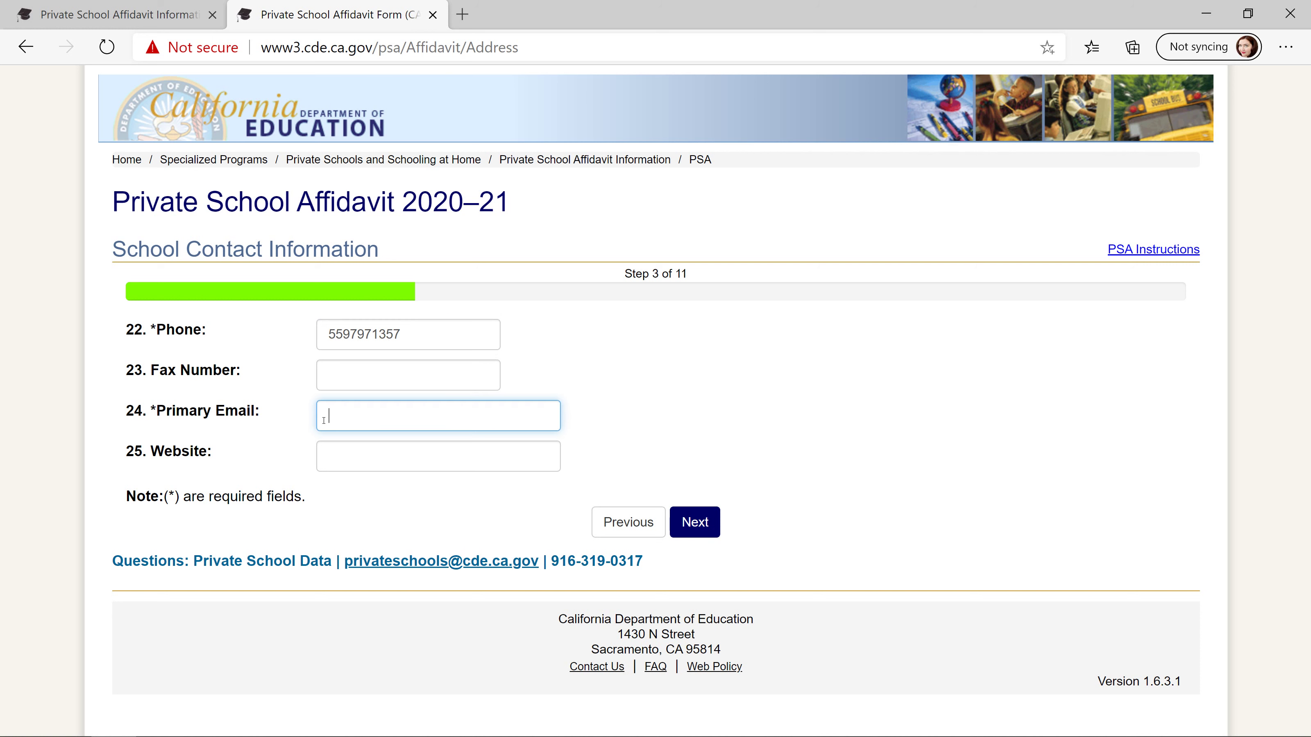
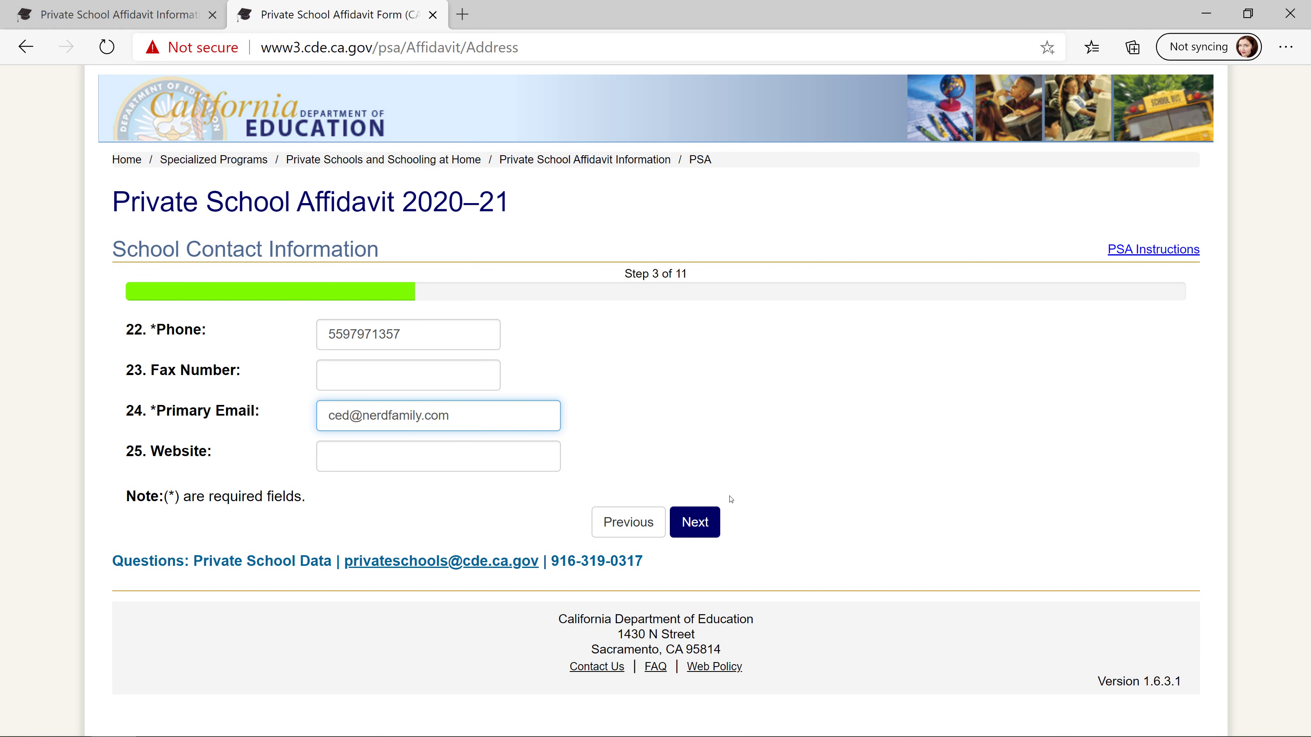
{"action": "left_click", "coordinate": [694, 522]}
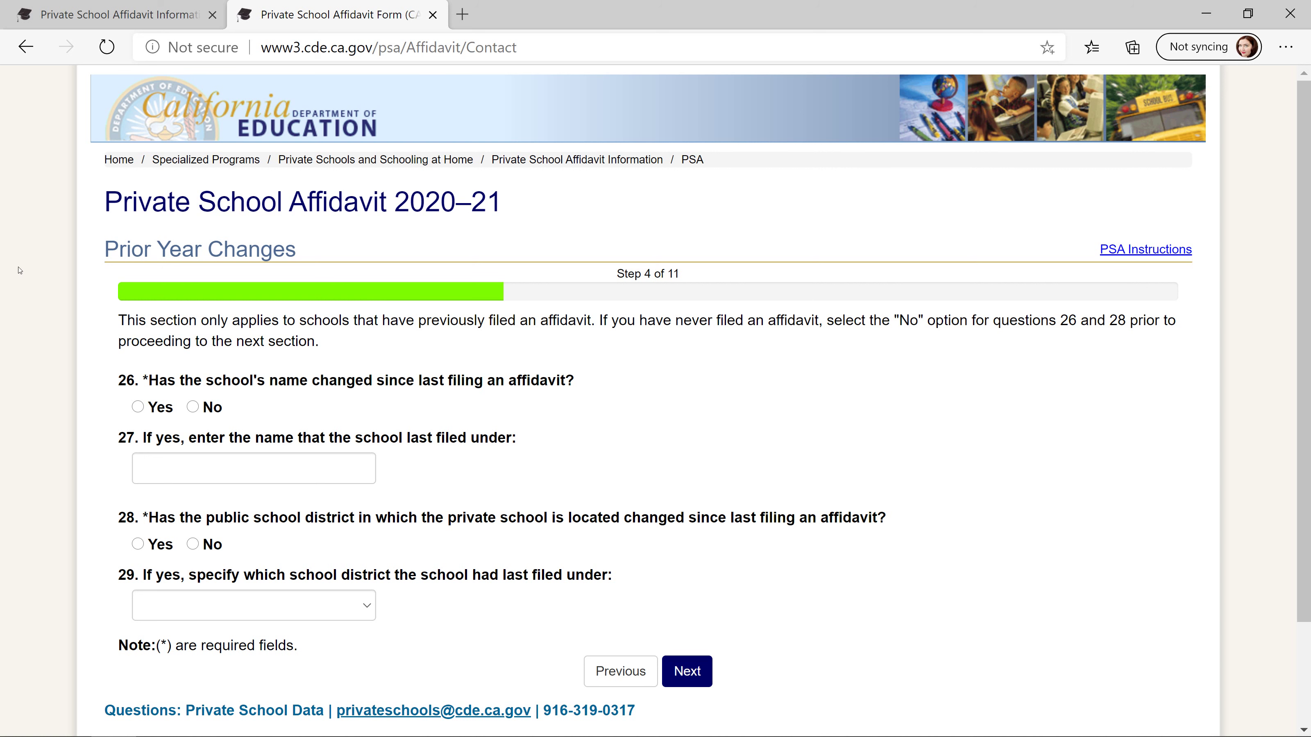
- Answer No to both the school name change and district change questions, then continue
{"action": "left_click", "coordinate": [193, 408]}
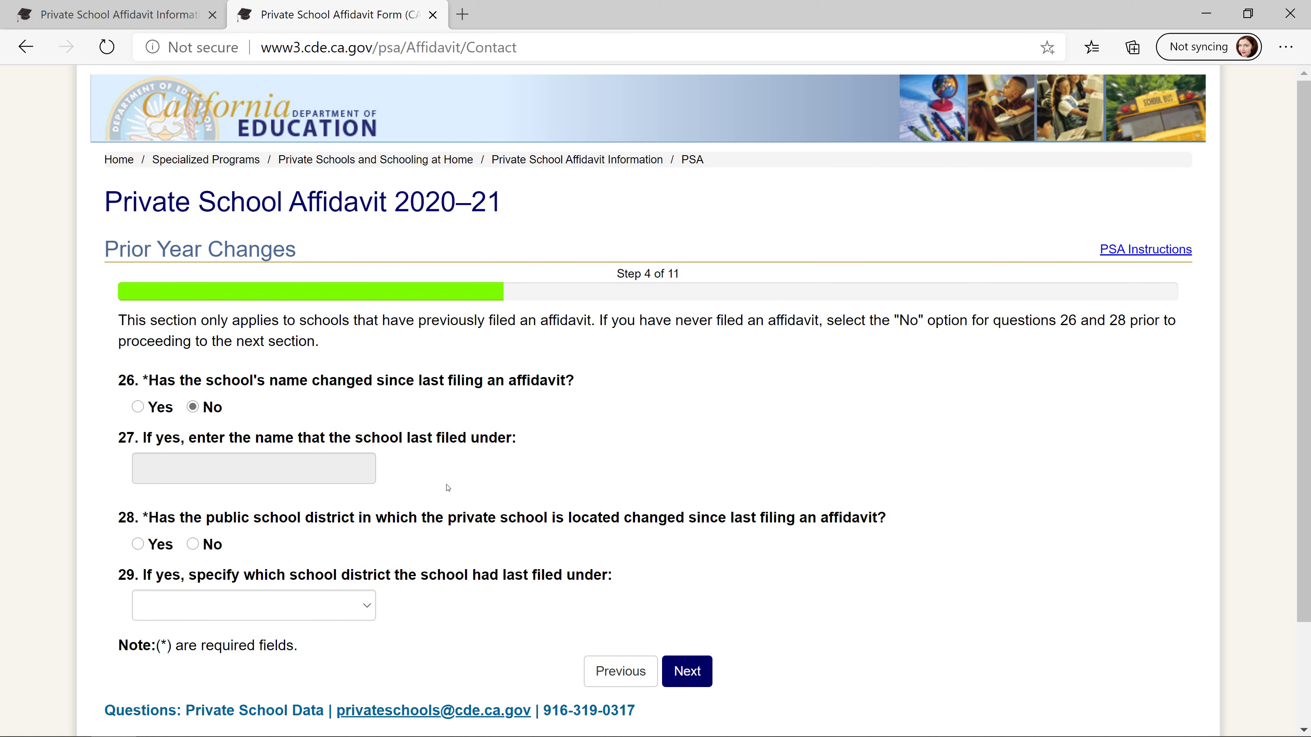
{"action": "scroll", "coordinate": [550, 407], "scroll_direction": "down", "scroll_amount": 3}
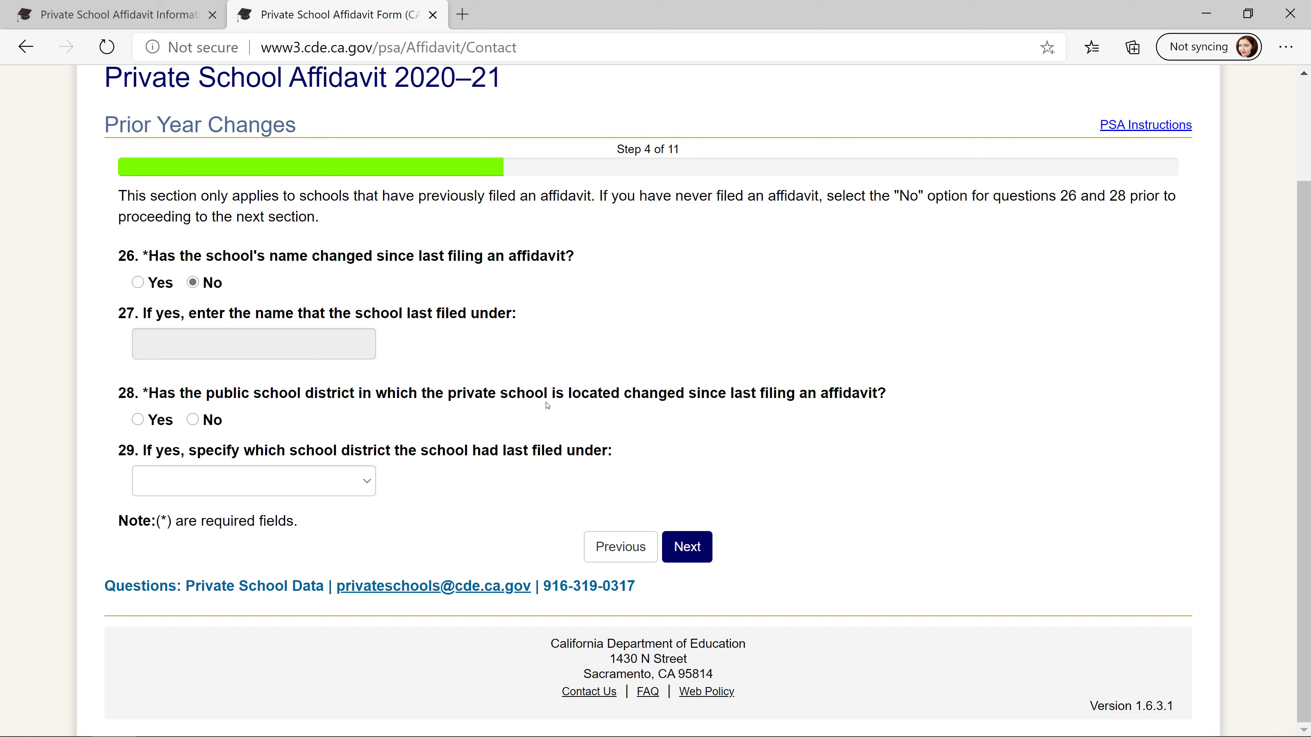
{"action": "left_click", "coordinate": [193, 423]}
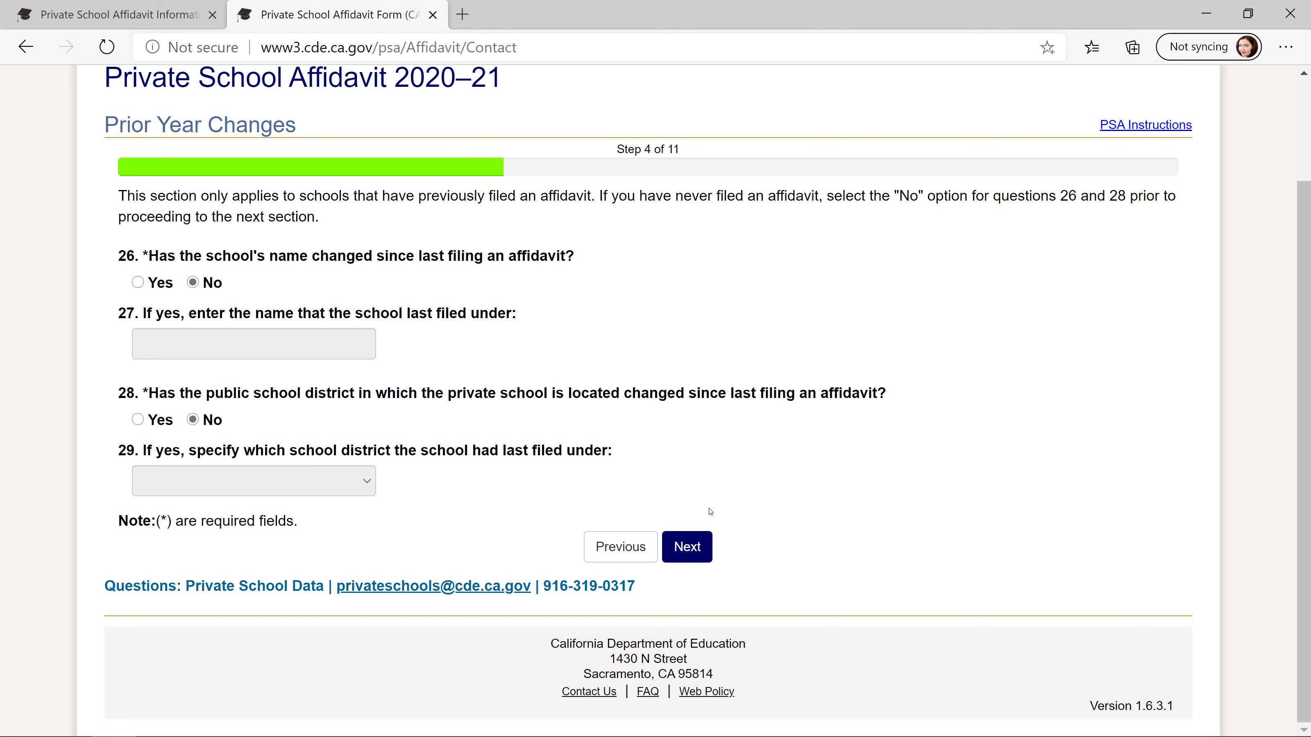
{"action": "left_click", "coordinate": [694, 551]}
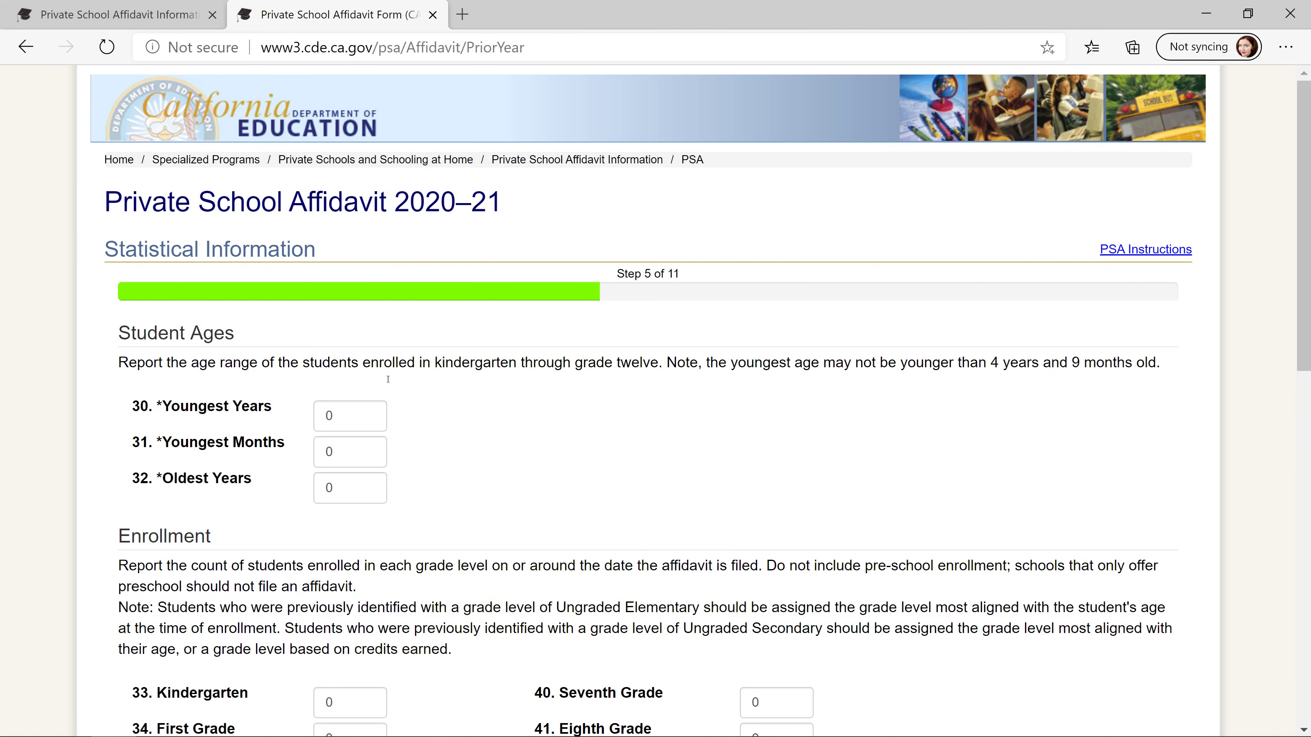
- Enter the youngest student's age as 10 years and 19 months
{"action": "left_click", "coordinate": [349, 422]}
{"action": "type", "text": "10"}
{"action": "left_click", "coordinate": [352, 452]}
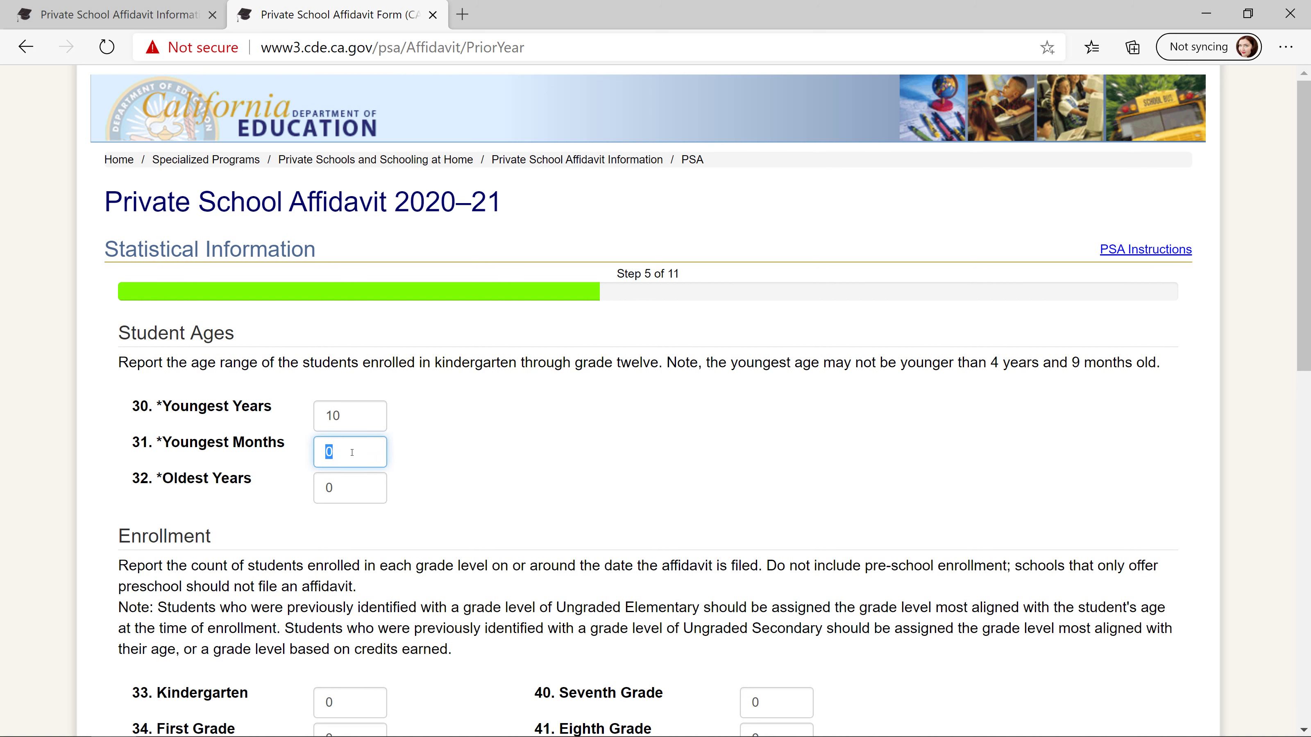
{"action": "type", "text": "19"}
{"action": "scroll", "coordinate": [575, 470], "scroll_direction": "down", "scroll_amount": 5}
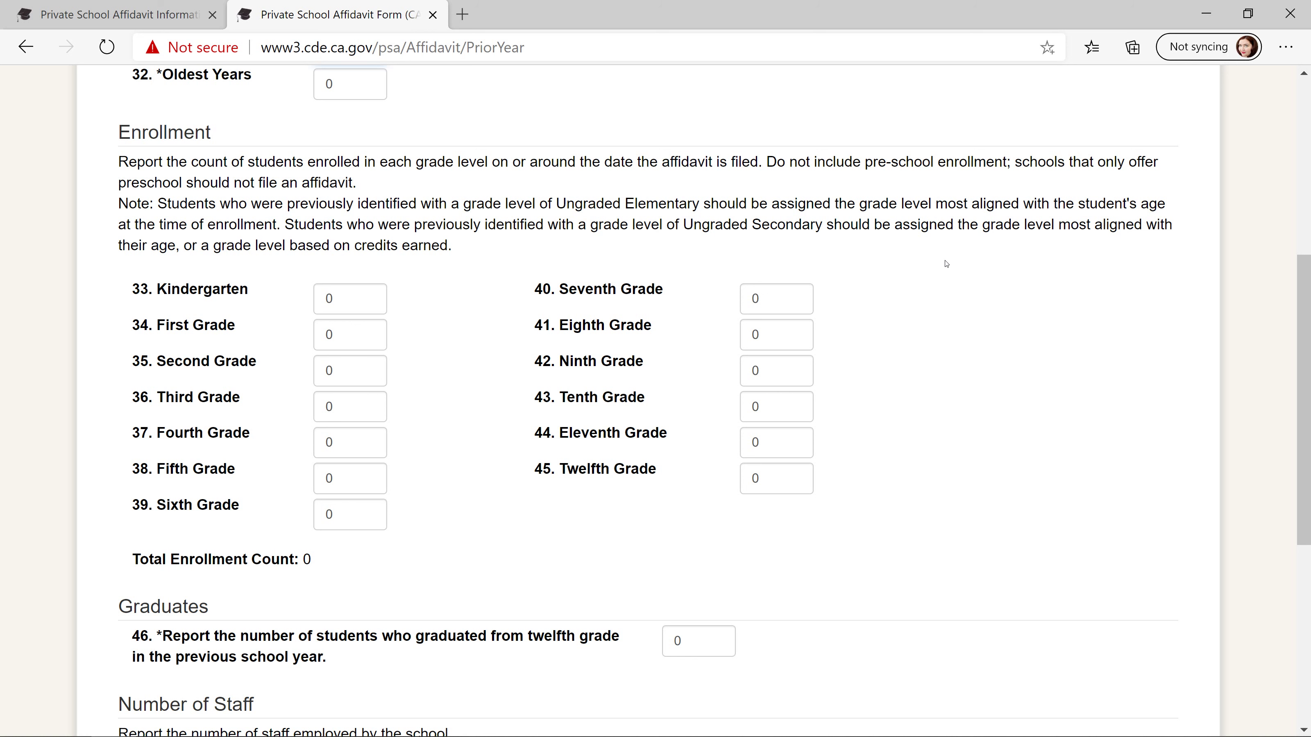
- Enter 1 student each for Eighth, Tenth and Twelfth Grade and clear the graduates field
{"action": "left_click", "coordinate": [772, 334]}
{"action": "key", "text": "BackSpace"}
{"action": "type", "text": "1"}
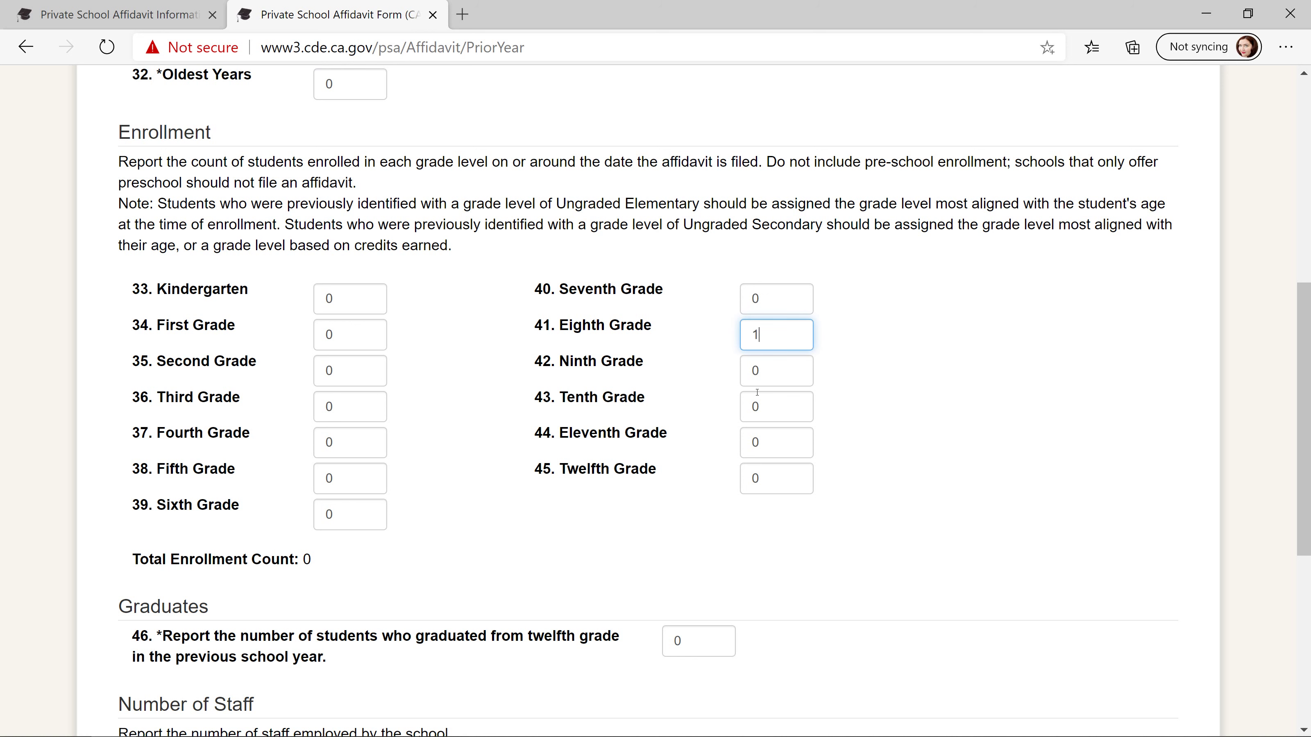
{"action": "left_click", "coordinate": [765, 400]}
{"action": "type", "text": "1"}
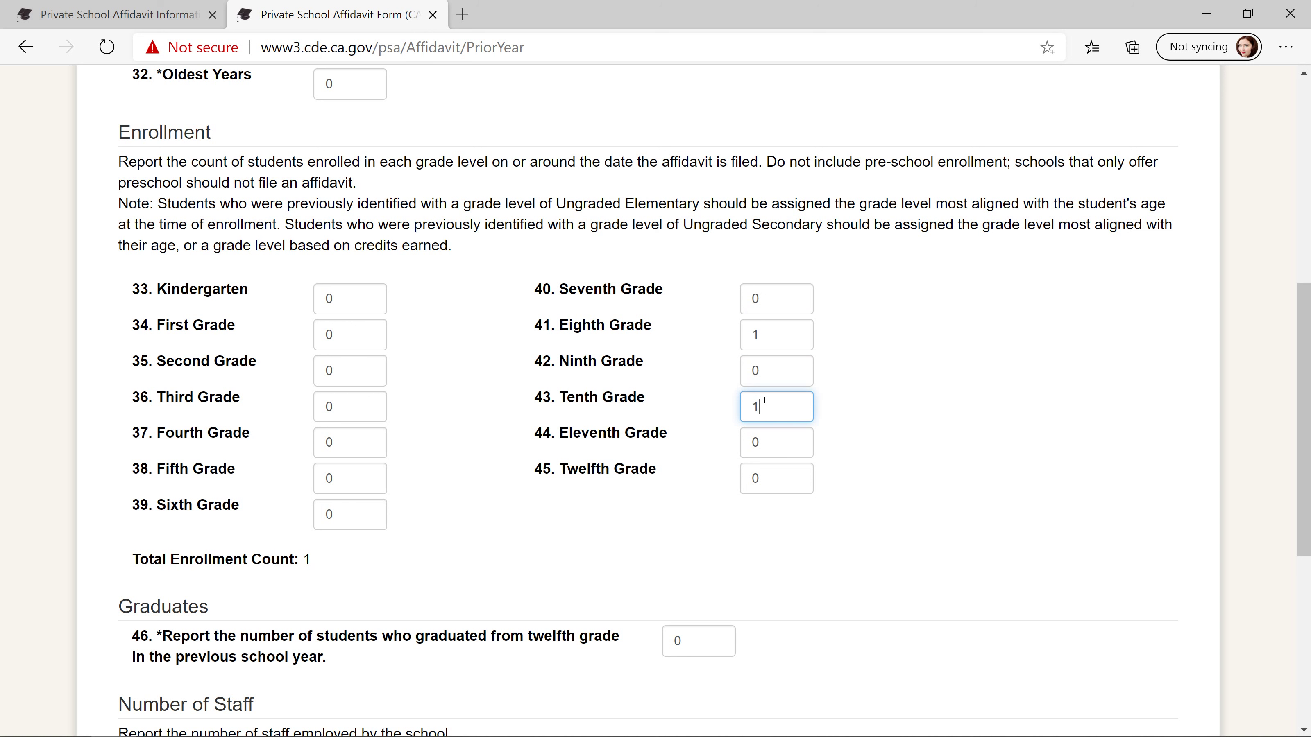
{"action": "left_click", "coordinate": [761, 483]}
{"action": "type", "text": "1"}
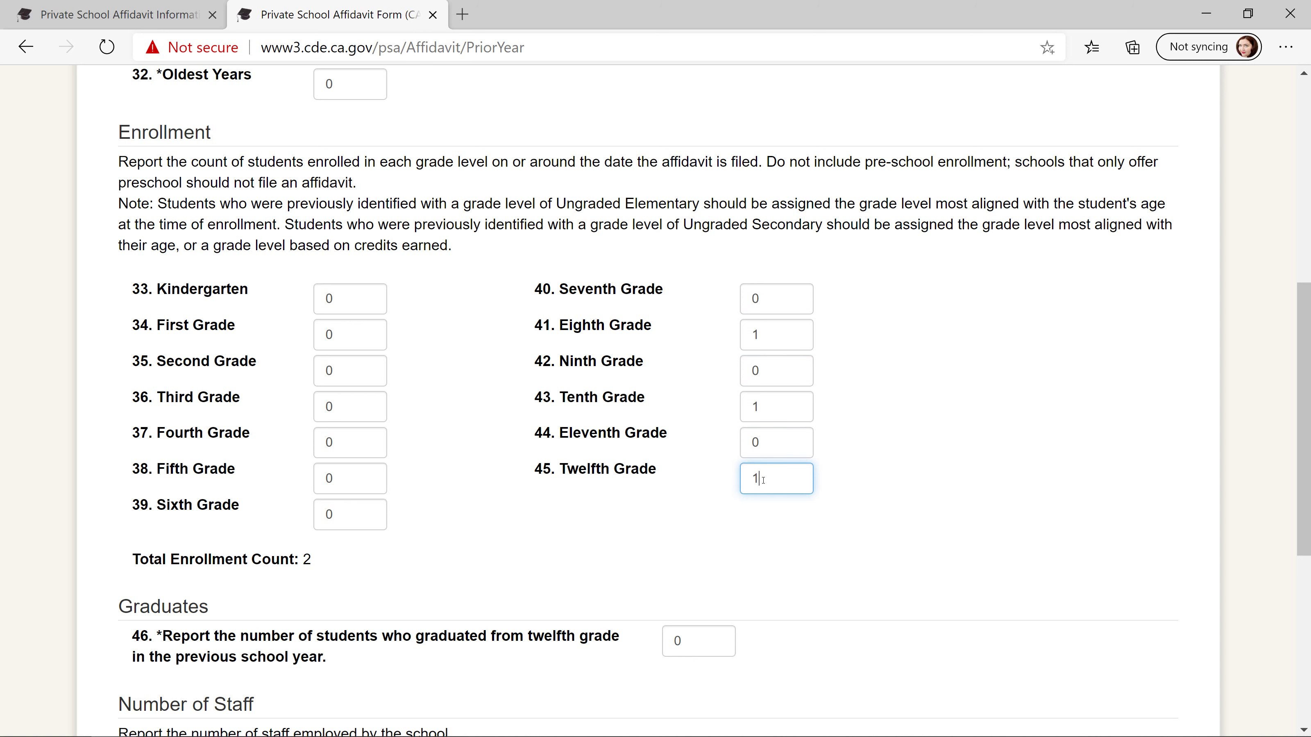
{"action": "left_click", "coordinate": [752, 565]}
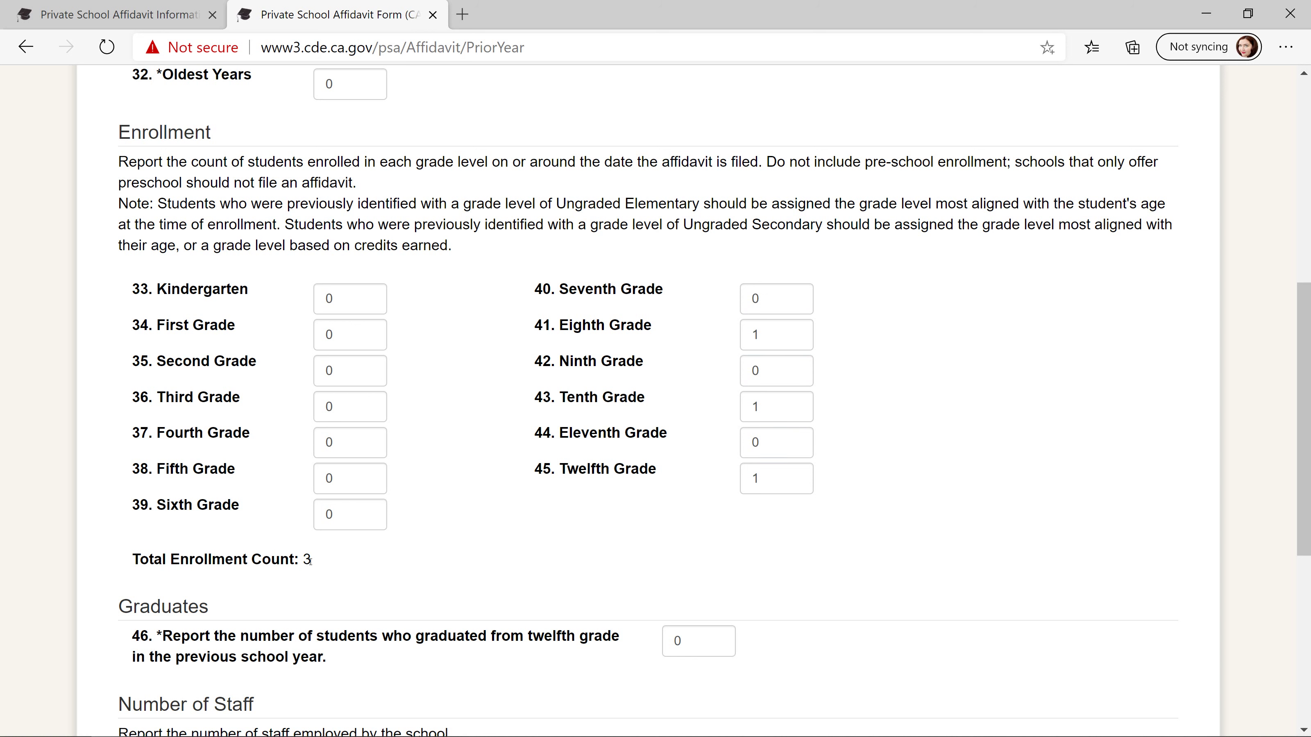
{"action": "left_click", "coordinate": [695, 641]}
{"action": "key", "text": "BackSpace"}
- Set the number of graduates in field 46 to 0
{"action": "type", "text": "3"}
{"action": "scroll", "coordinate": [383, 572], "scroll_direction": "down", "scroll_amount": 6}
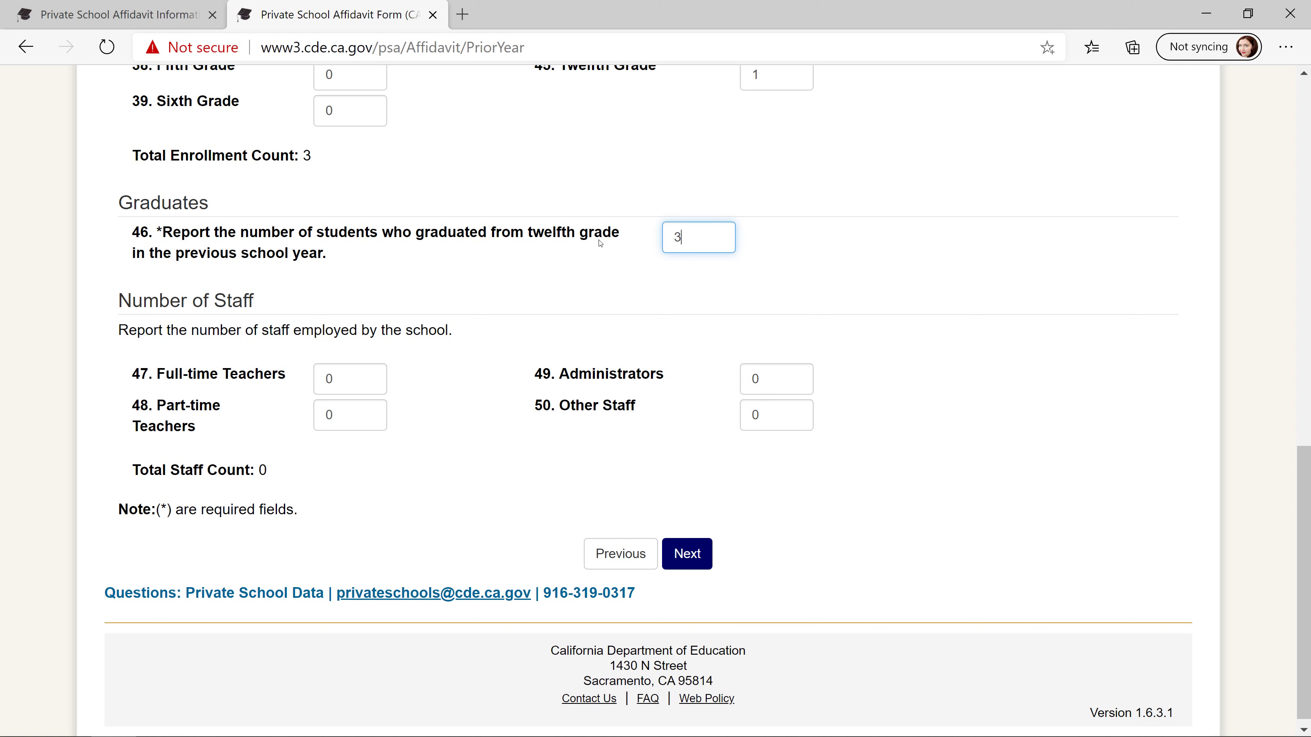
{"action": "key", "text": "ctrl+a"}
{"action": "type", "text": "0"}
- Enter 1 full-time teacher and 1 part-time teacher
{"action": "left_click", "coordinate": [363, 385]}
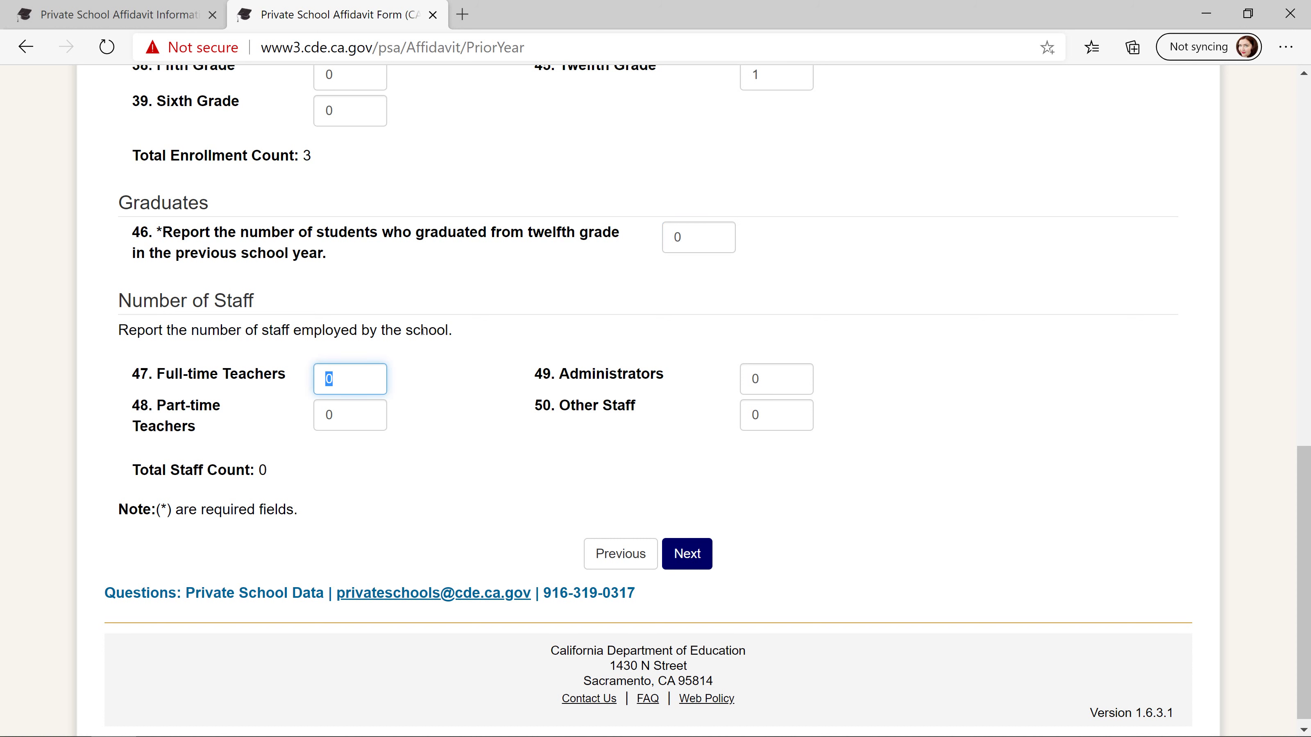
{"action": "type", "text": "1"}
{"action": "left_click", "coordinate": [367, 415]}
{"action": "type", "text": "1"}
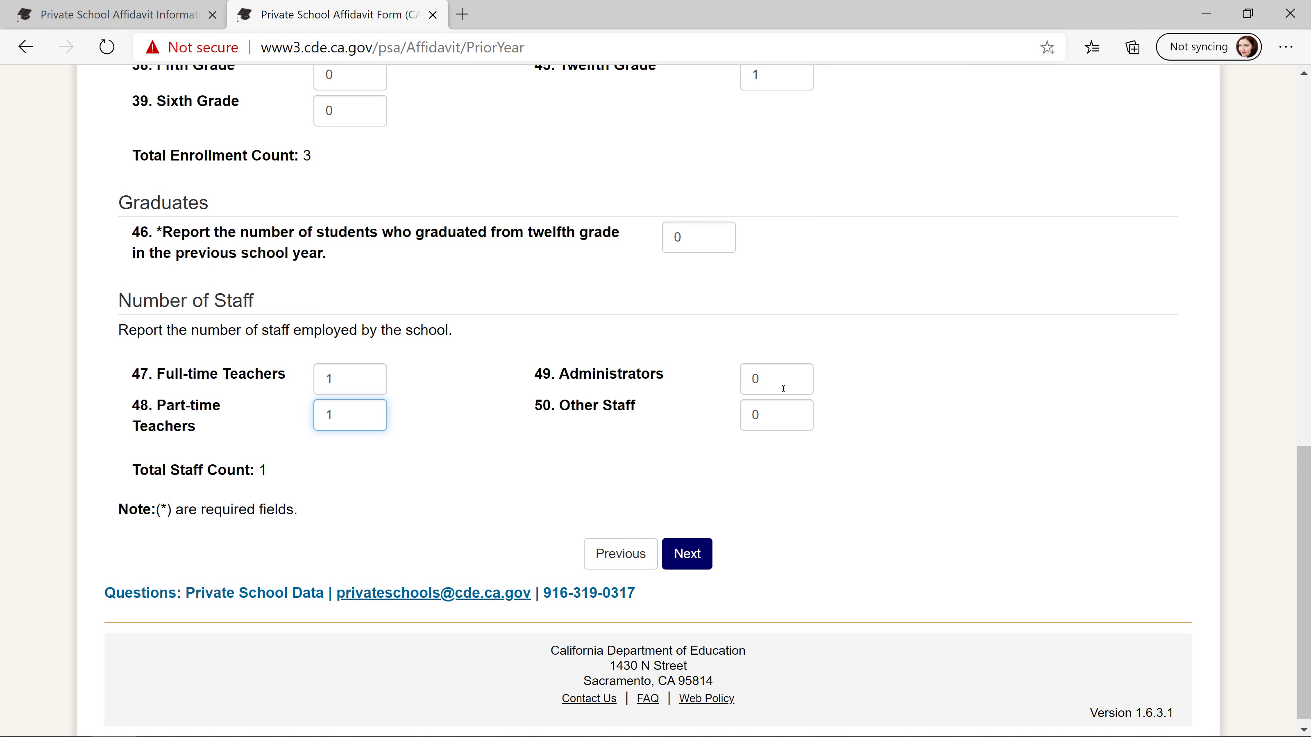
- Set Administrators to 1 and Other Staff to 0 so Total Staff Count reads 3
{"action": "left_click", "coordinate": [776, 373]}
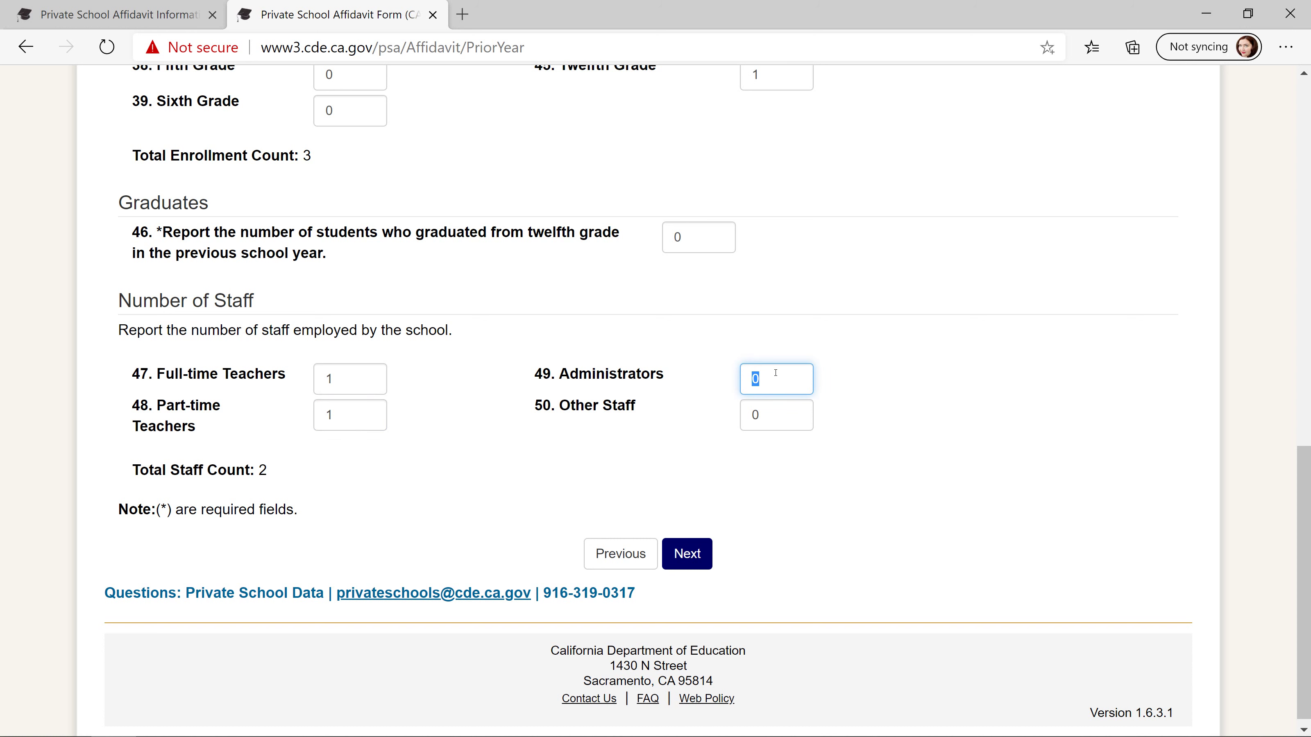
{"action": "left_click", "coordinate": [787, 418]}
{"action": "type", "text": "1"}
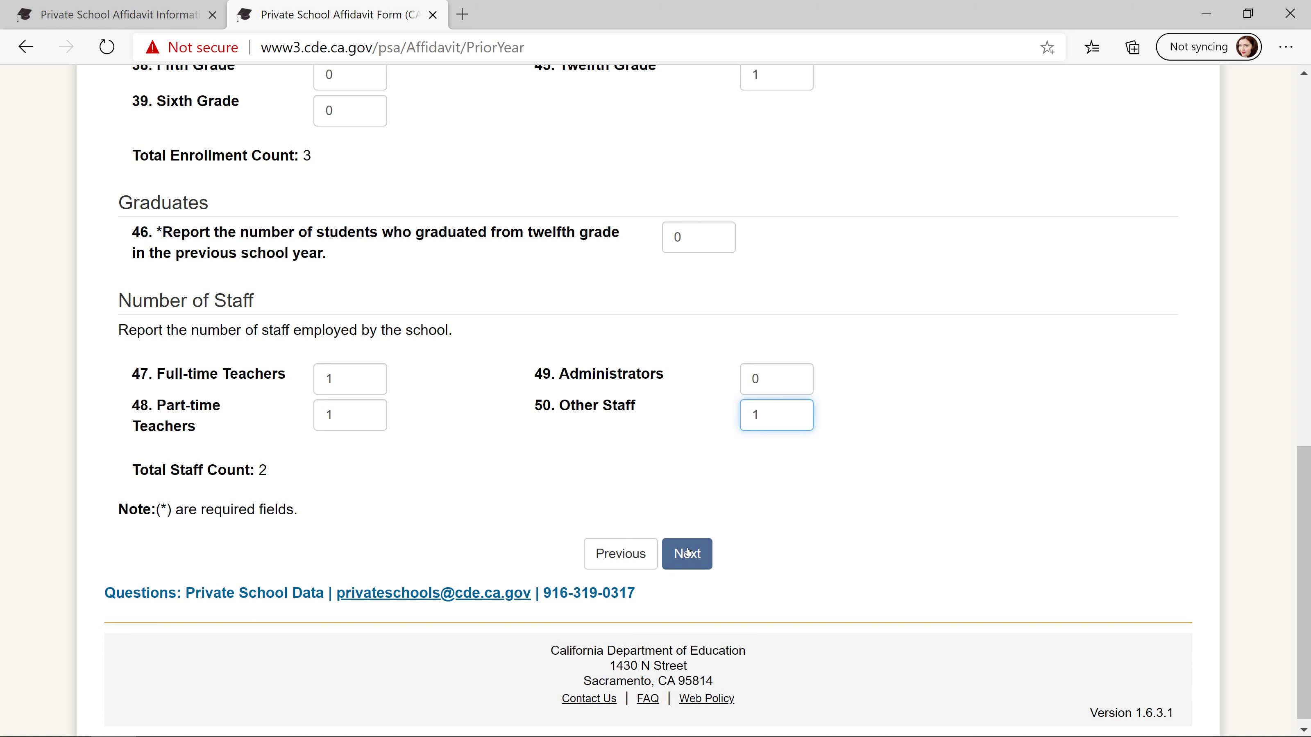
{"action": "double_click", "coordinate": [777, 414]}
{"action": "key", "text": "BackSpace"}
{"action": "type", "text": "0"}
{"action": "double_click", "coordinate": [778, 378]}
{"action": "type", "text": "1"}
{"action": "left_click", "coordinate": [722, 438]}
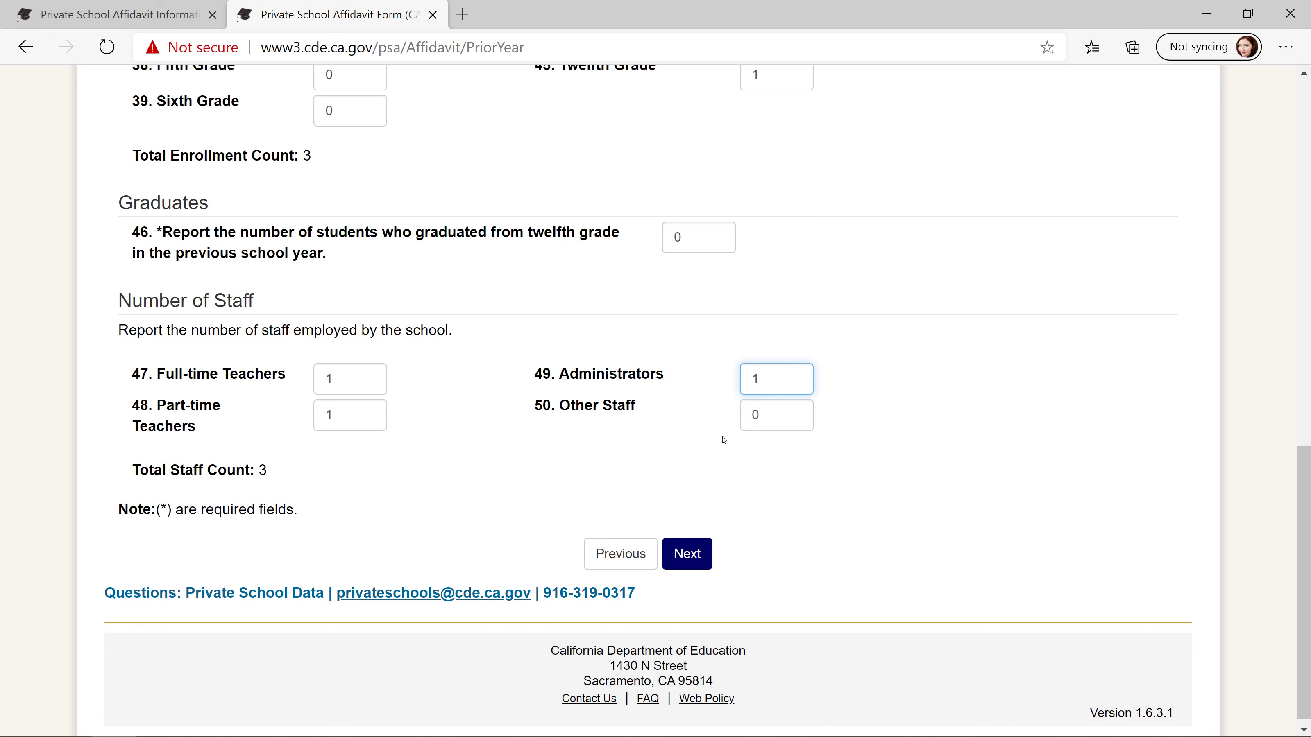
- Submit the Statistical Information step and review the listed Student Ages errors
{"action": "left_click", "coordinate": [698, 559]}
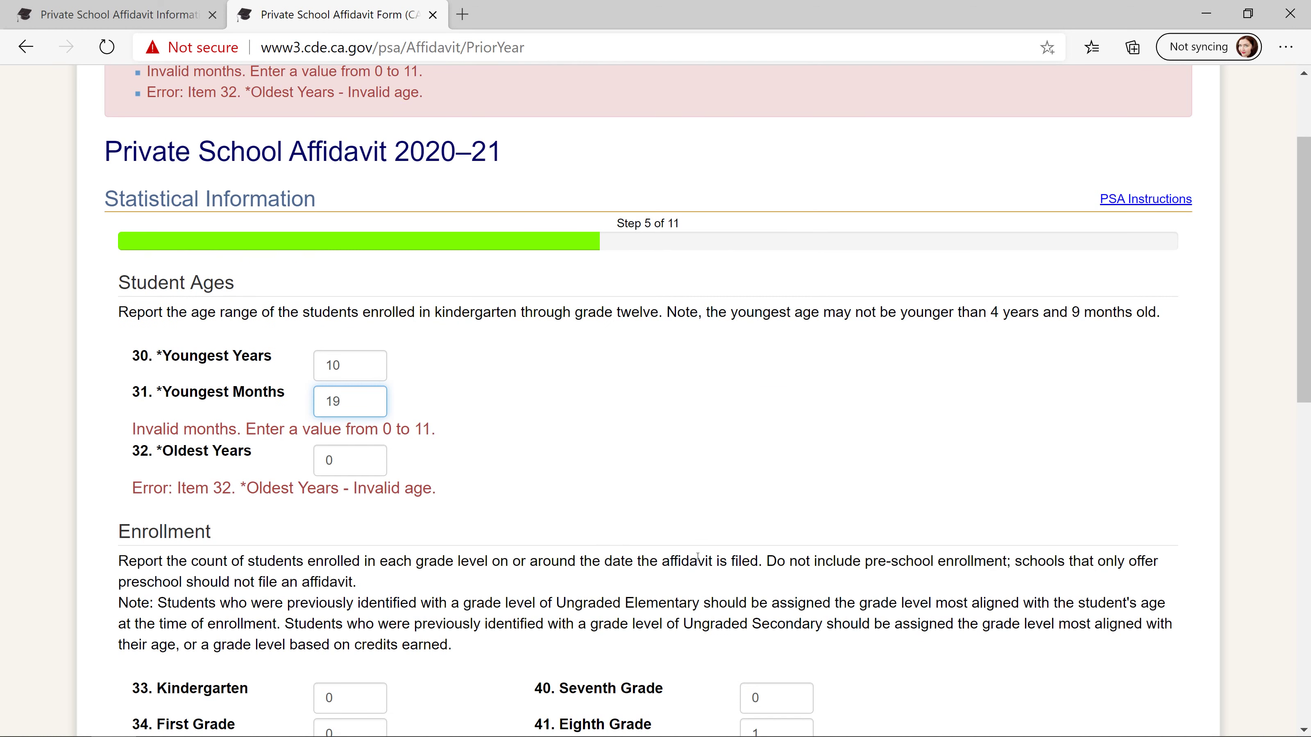
{"action": "scroll", "coordinate": [678, 470], "scroll_direction": "up", "scroll_amount": 2}
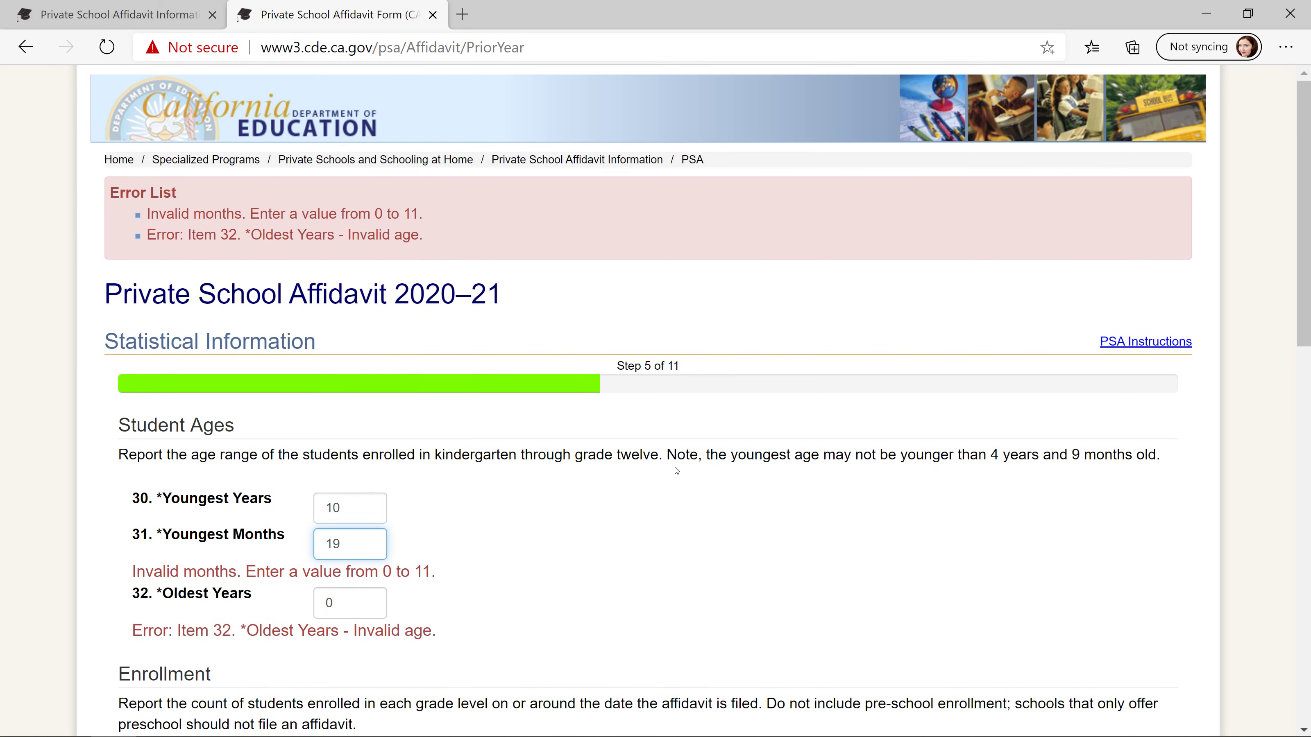
{"action": "scroll", "coordinate": [476, 566], "scroll_direction": "down", "scroll_amount": 2}
- Replace the rejected Youngest Months value 19 with 0 and enter 19 as Oldest Years
{"action": "left_click_drag", "start_coordinate": [356, 443], "coordinate": [315, 436]}
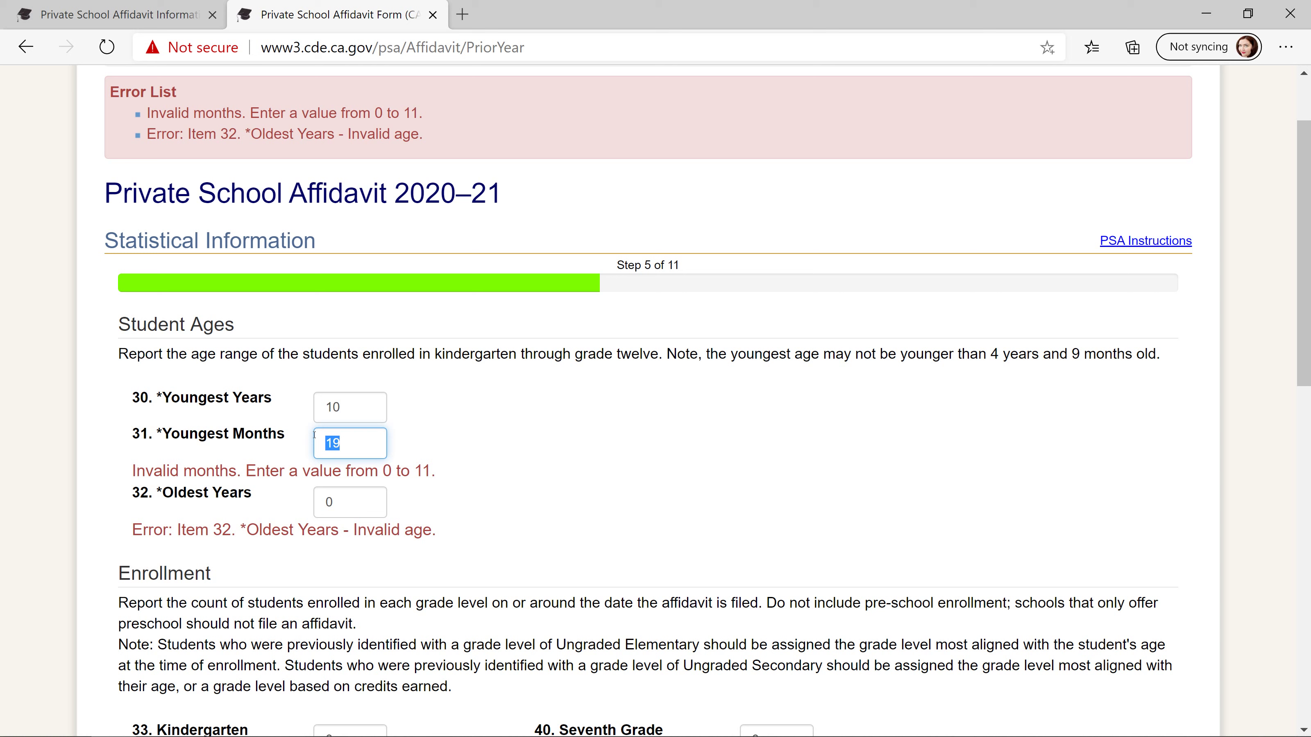
{"action": "type", "text": "0"}
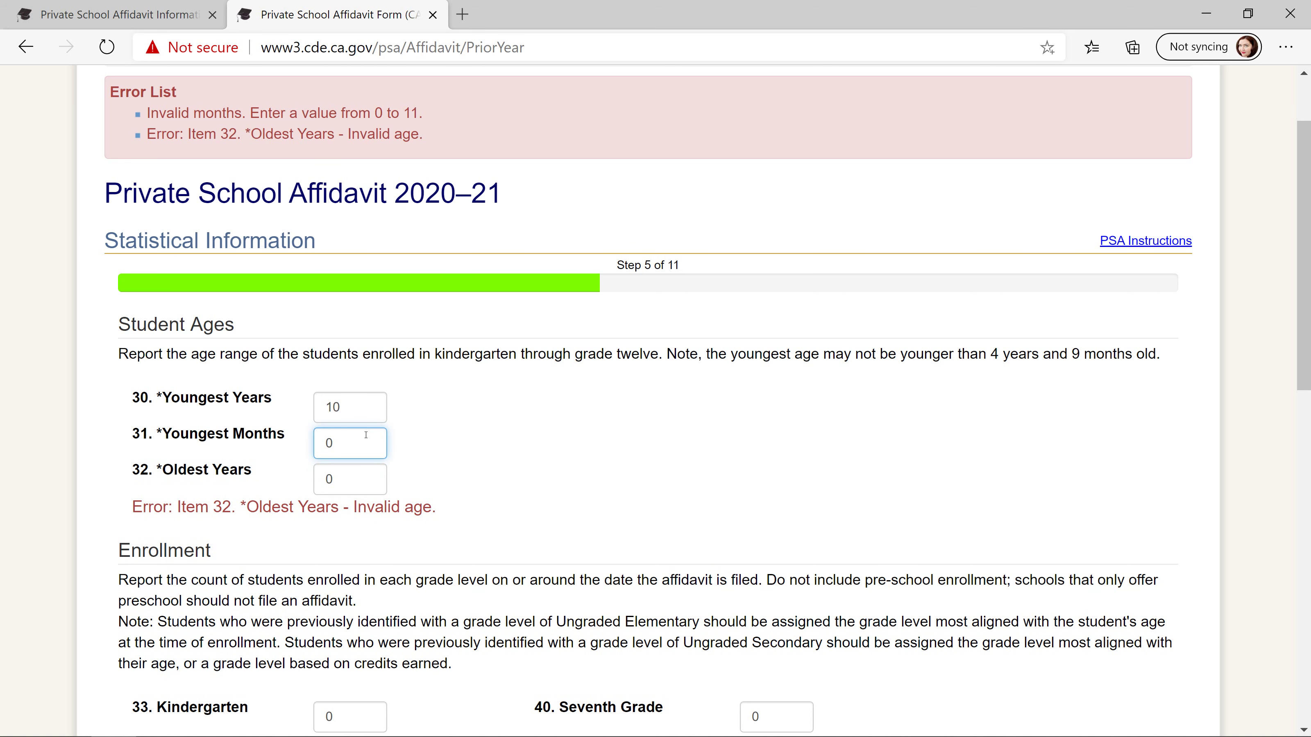
{"action": "key", "text": "Tab"}
{"action": "type", "text": "19"}
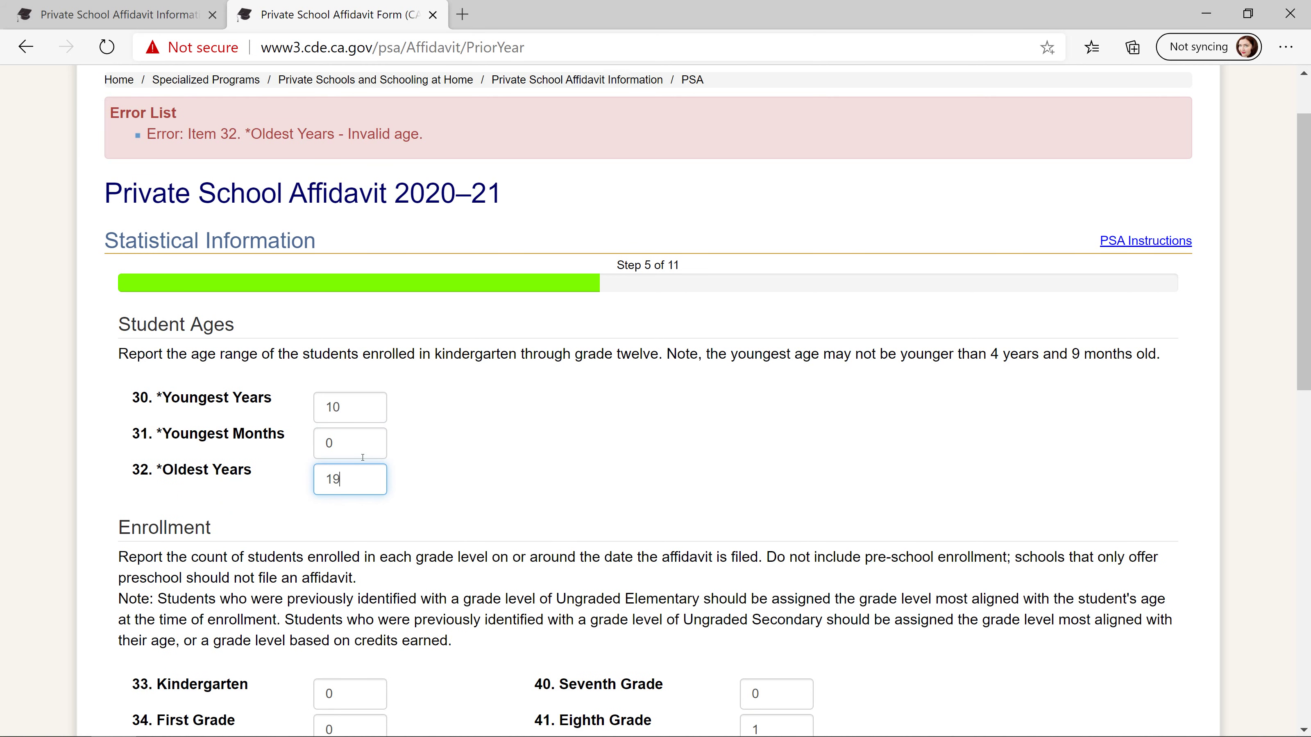
{"action": "scroll", "coordinate": [793, 556], "scroll_direction": "down", "scroll_amount": 10}
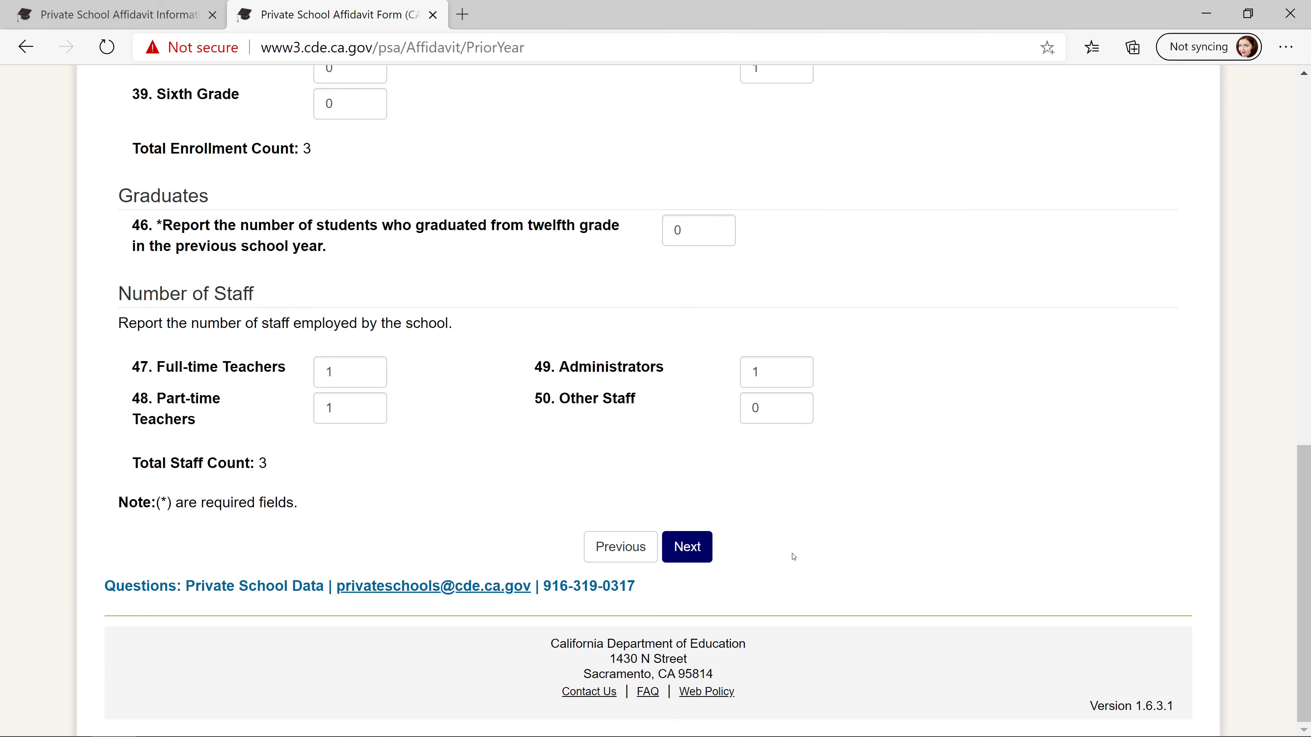
- Continue to Administrative Staff and enter the site administrator's first and last name
{"action": "left_click", "coordinate": [689, 548]}
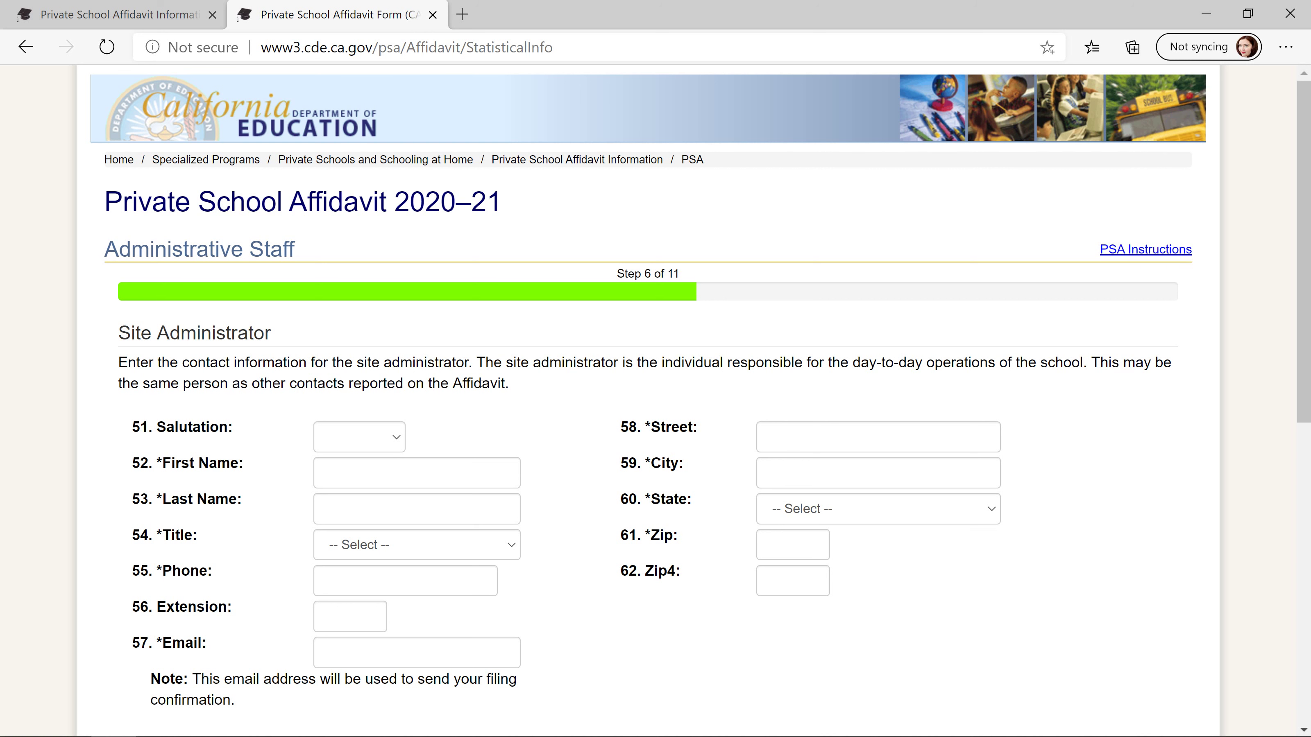
{"action": "left_click", "coordinate": [345, 472]}
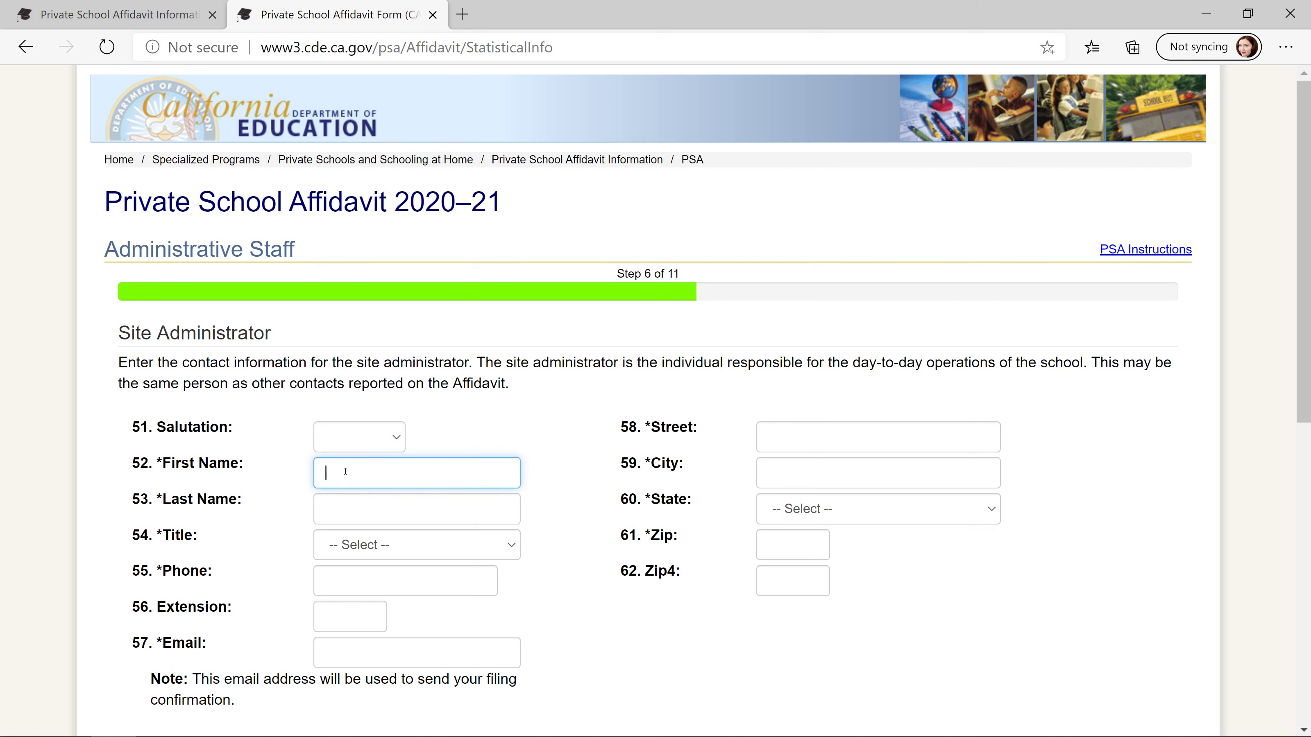
{"action": "type", "text": "Jacquel"}
{"action": "key", "text": "BackSpace"}
{"action": "key", "text": "BackSpace"}
{"action": "key", "text": "BackSpace"}
{"action": "key", "text": "BackSpace"}
{"action": "key", "text": "BackSpace"}
{"action": "key", "text": "BackSpace"}
{"action": "key", "text": "BackSpace"}
{"action": "key", "text": "Tab"}
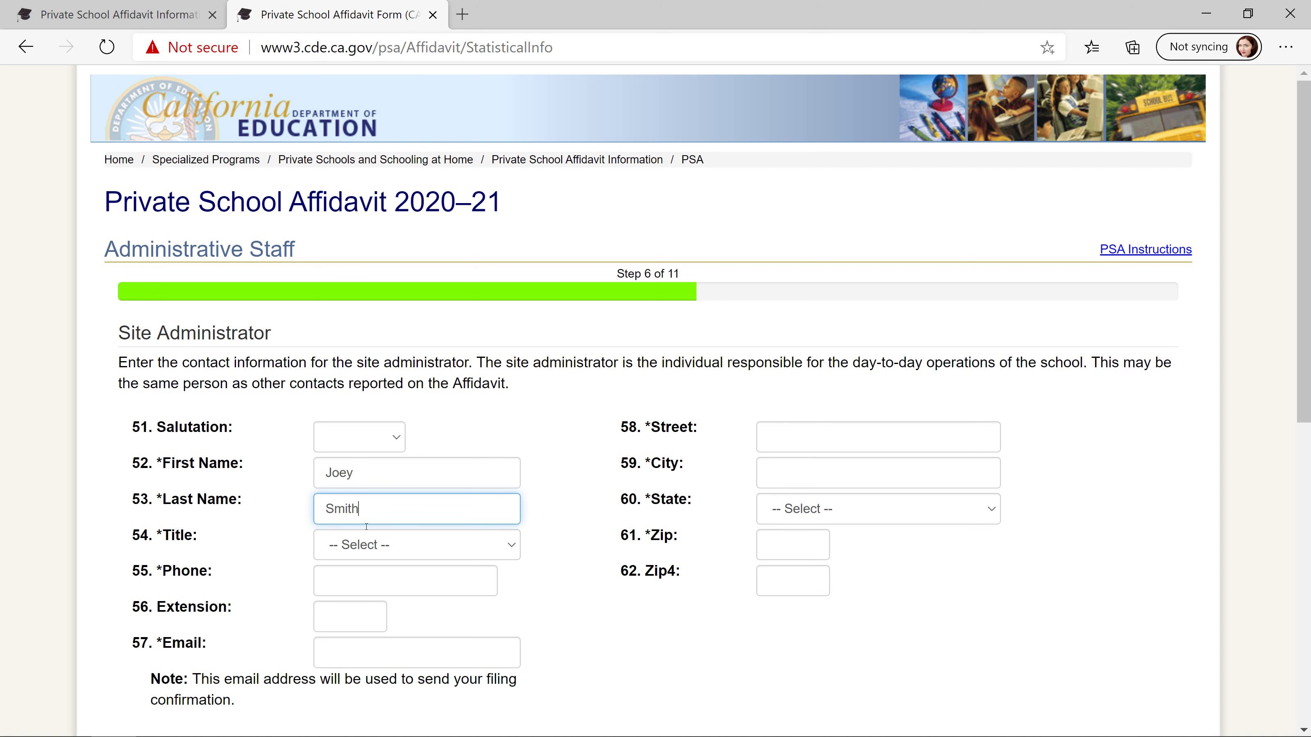
- Set the title to Administrator and fill phone and e-mail from saved autofill details
{"action": "left_click", "coordinate": [378, 547]}
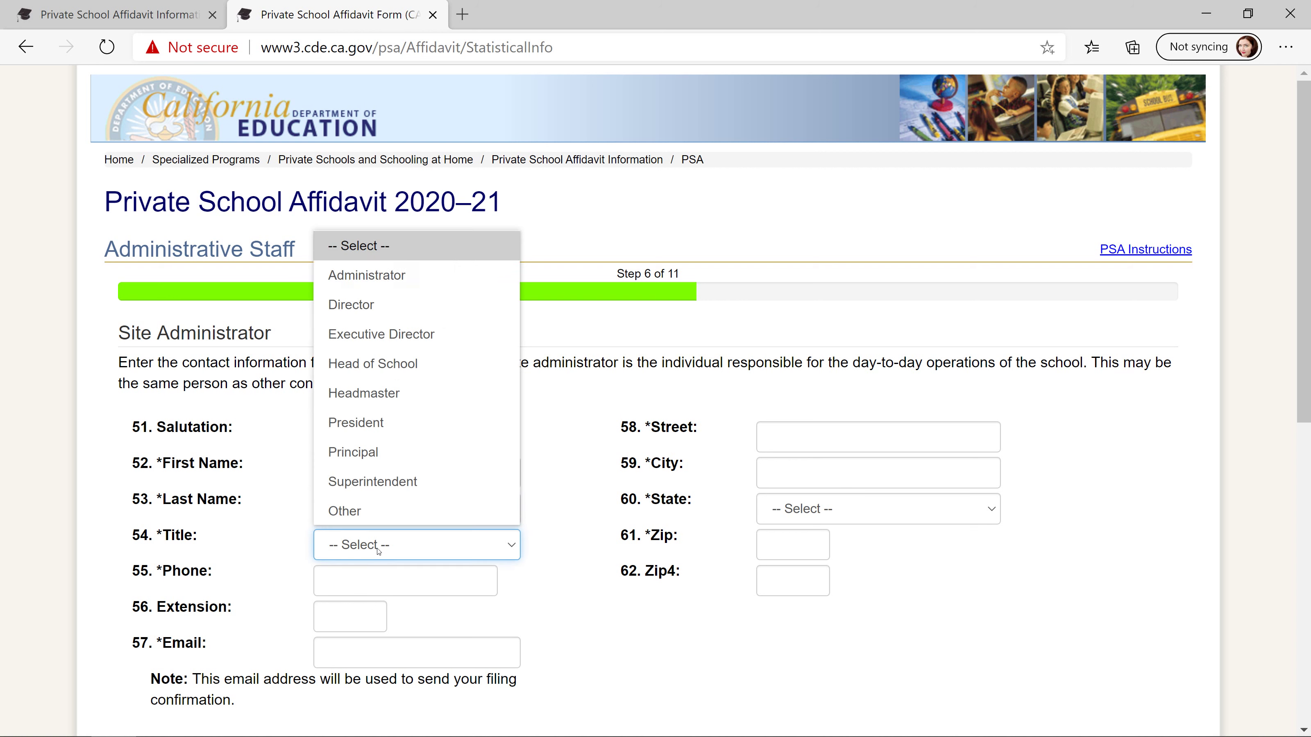
{"action": "left_click", "coordinate": [422, 277]}
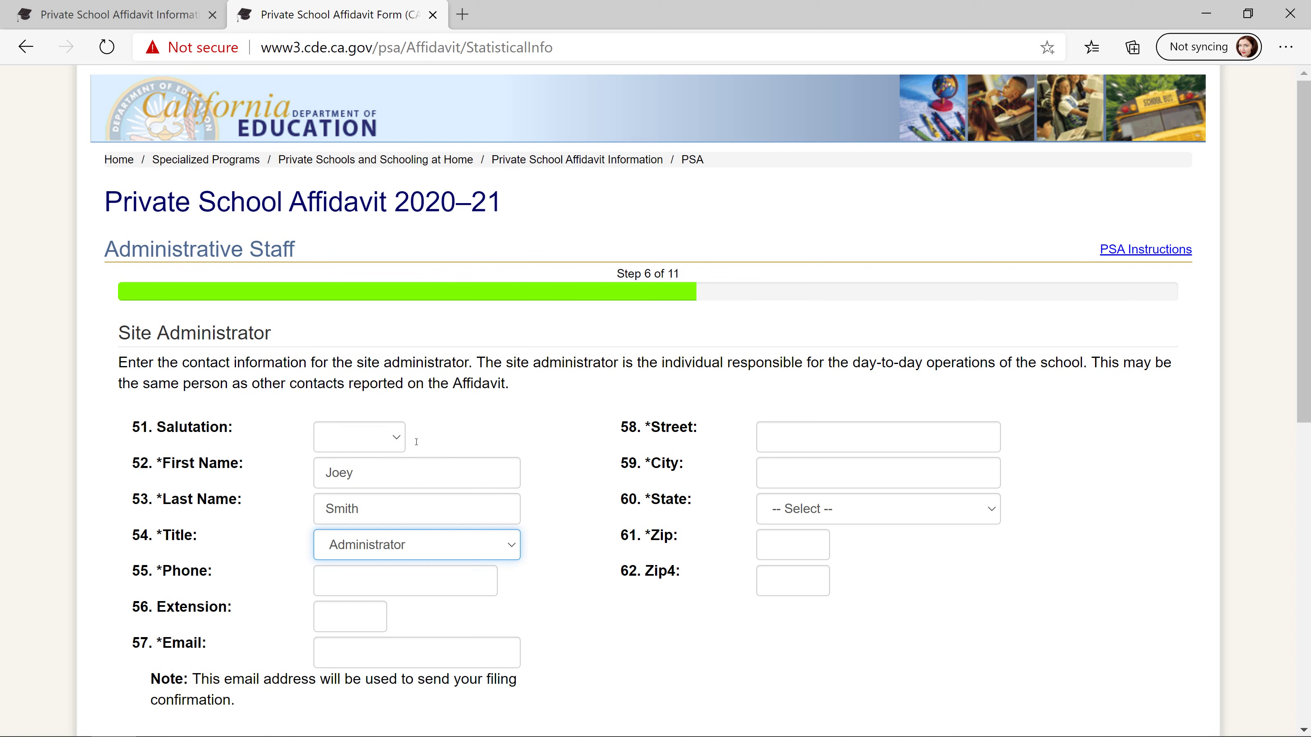
{"action": "left_click", "coordinate": [371, 583]}
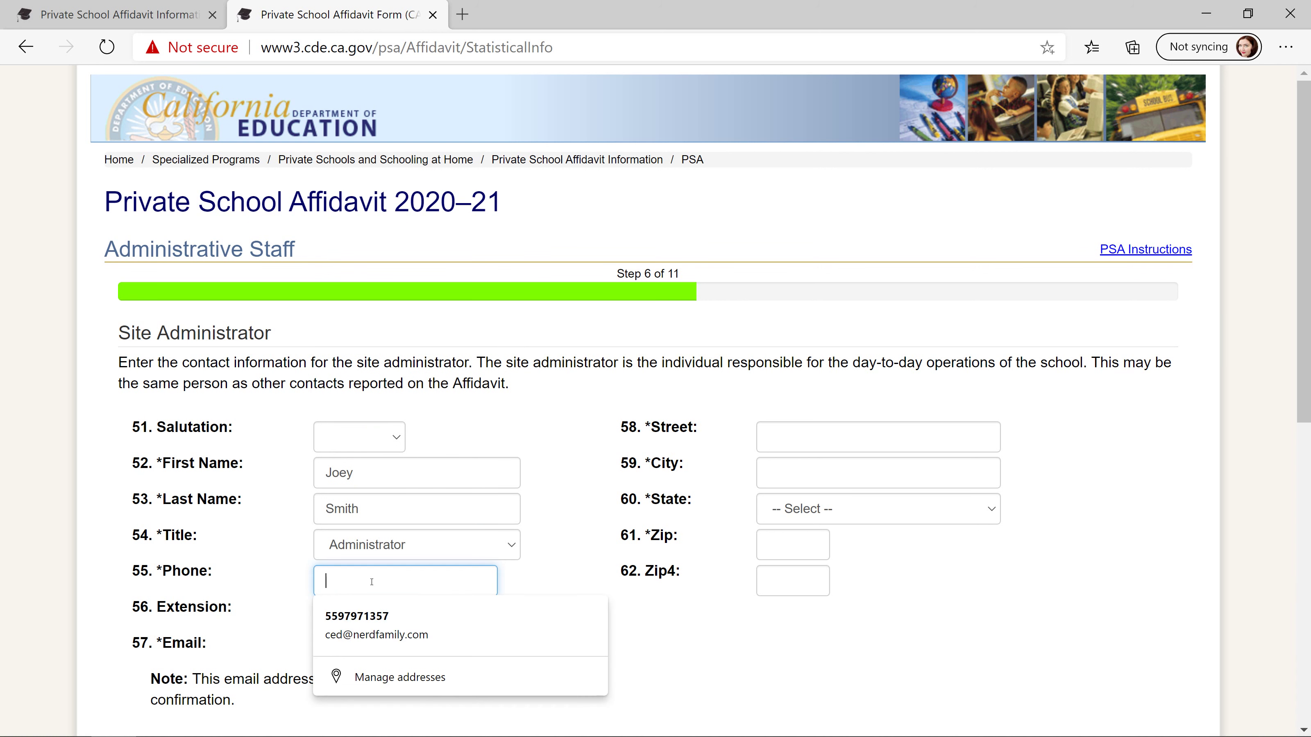
{"action": "left_click", "coordinate": [369, 622]}
- Autofill the administrator's street address, copy those details to the Director, and advance to School Records
{"action": "left_click", "coordinate": [830, 443]}
{"action": "left_click", "coordinate": [805, 472]}
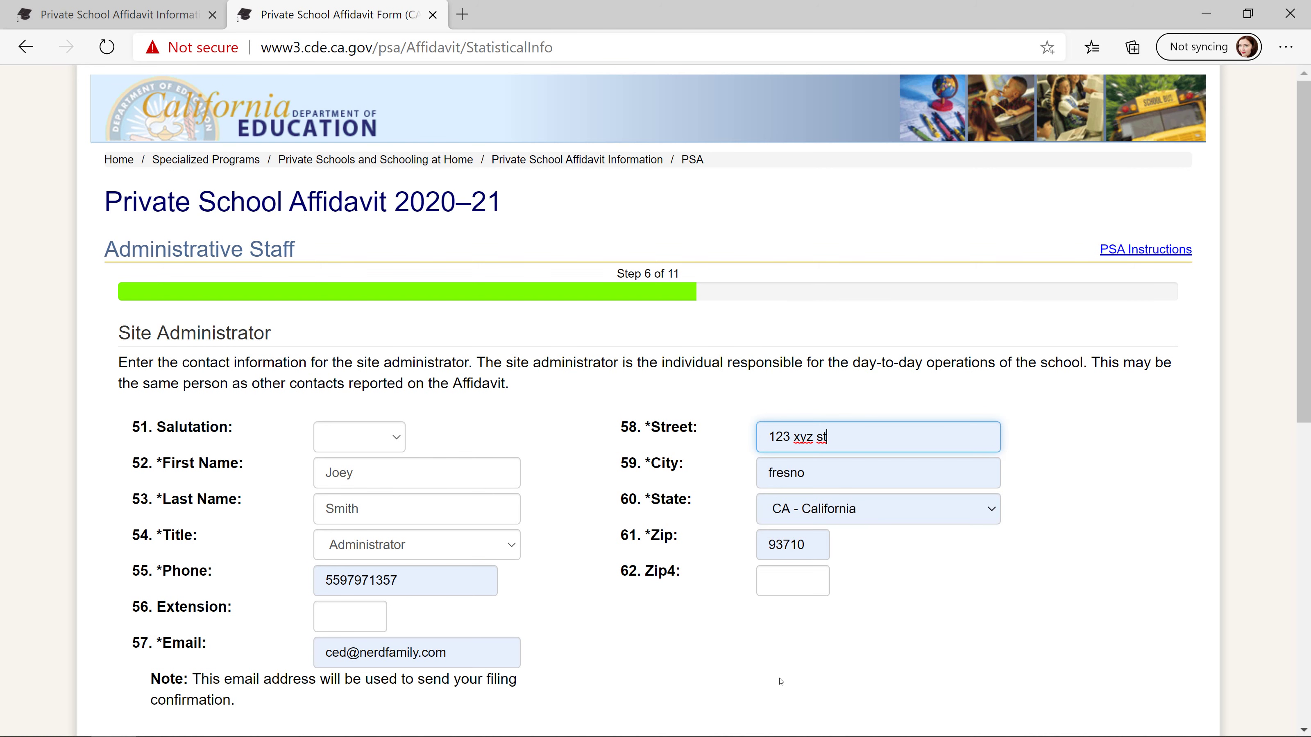
{"action": "scroll", "coordinate": [781, 681], "scroll_direction": "down", "scroll_amount": 10}
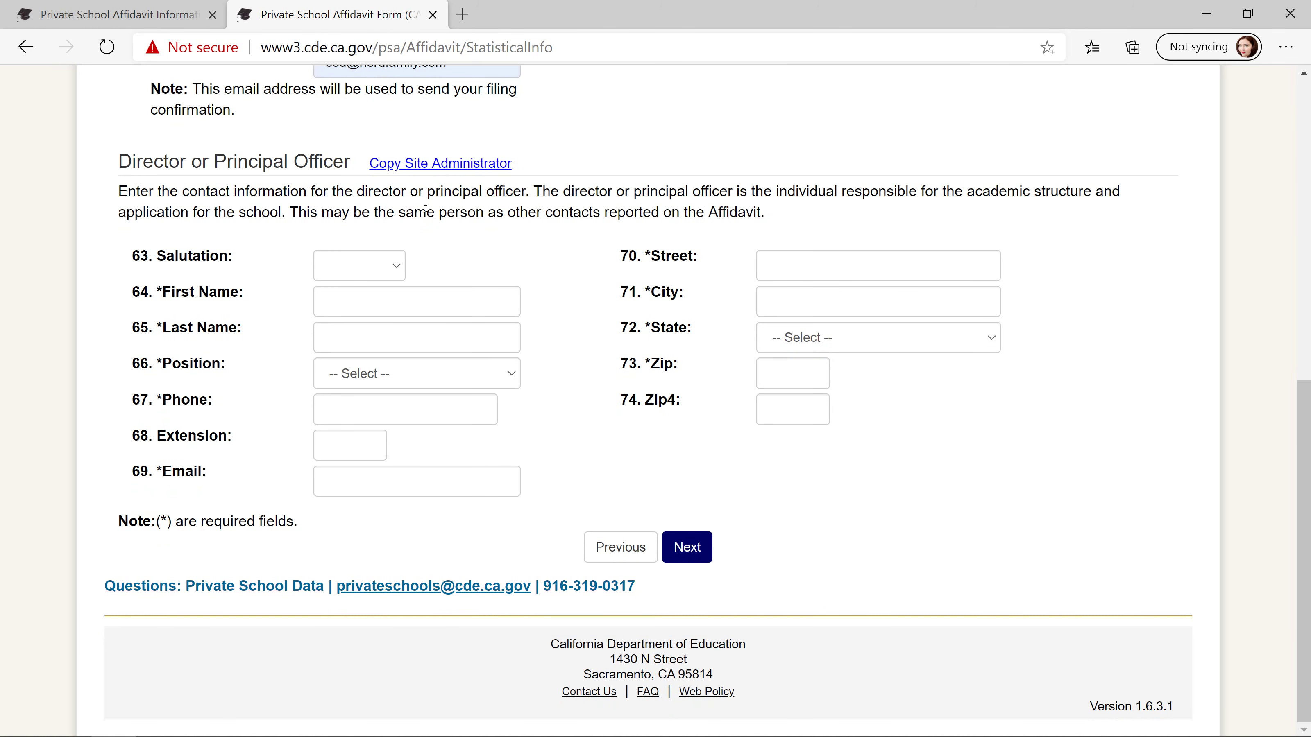
{"action": "left_click", "coordinate": [474, 164]}
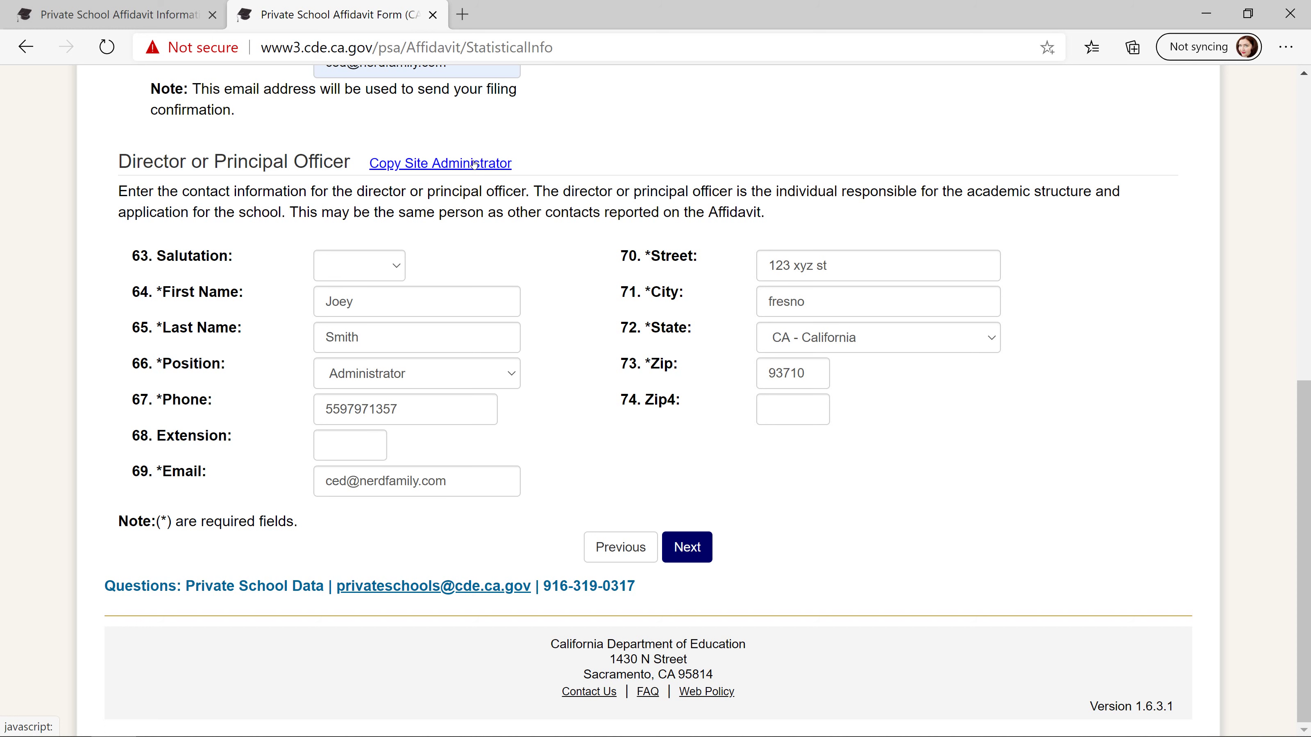
{"action": "left_click", "coordinate": [688, 536]}
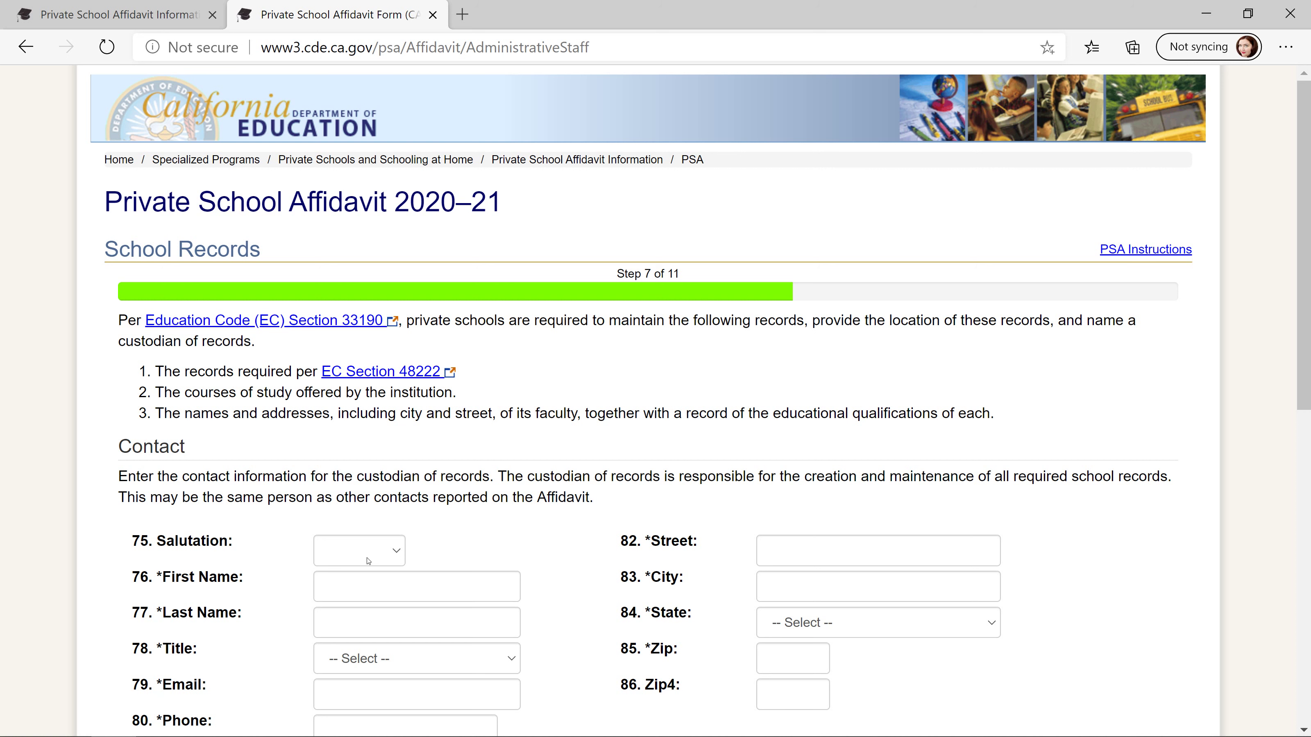
- Fill the custodian of records contact from a saved suggestion, with title Administrator
{"action": "scroll", "coordinate": [486, 515], "scroll_direction": "down", "scroll_amount": 5}
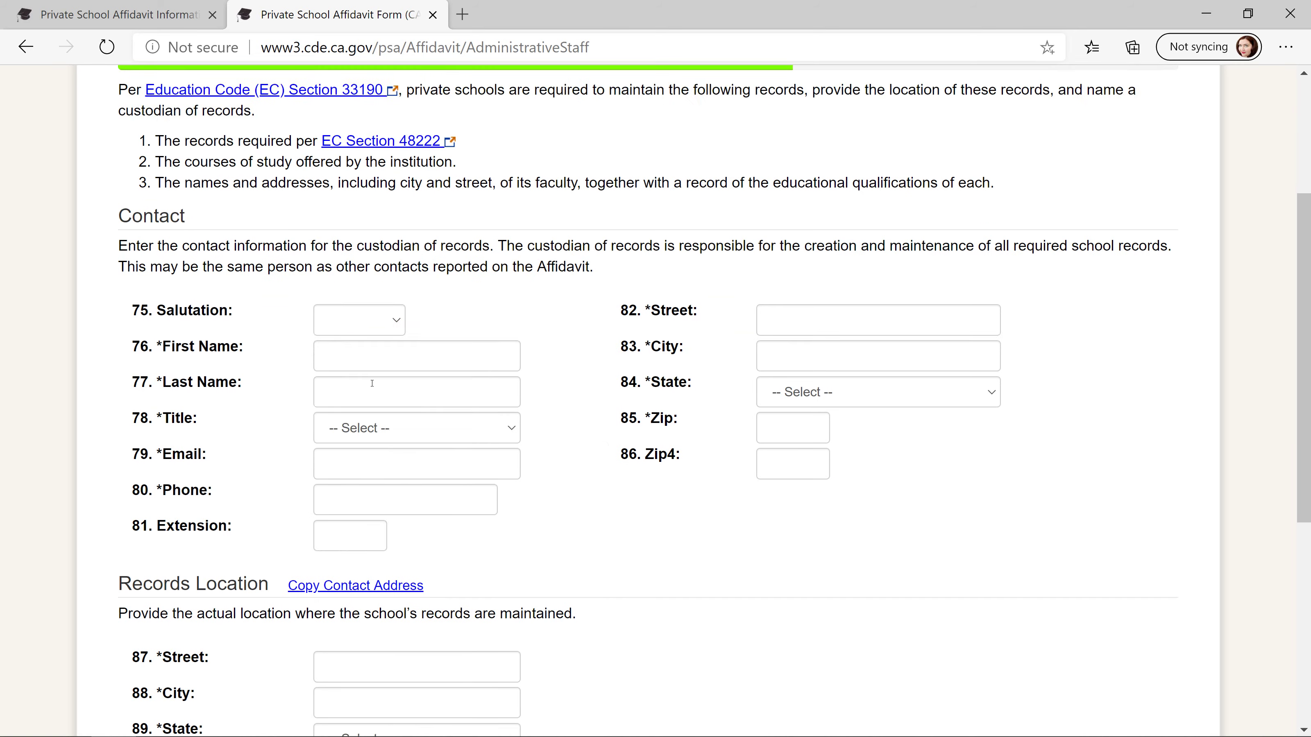
{"action": "left_click", "coordinate": [416, 283]}
{"action": "left_click", "coordinate": [350, 323]}
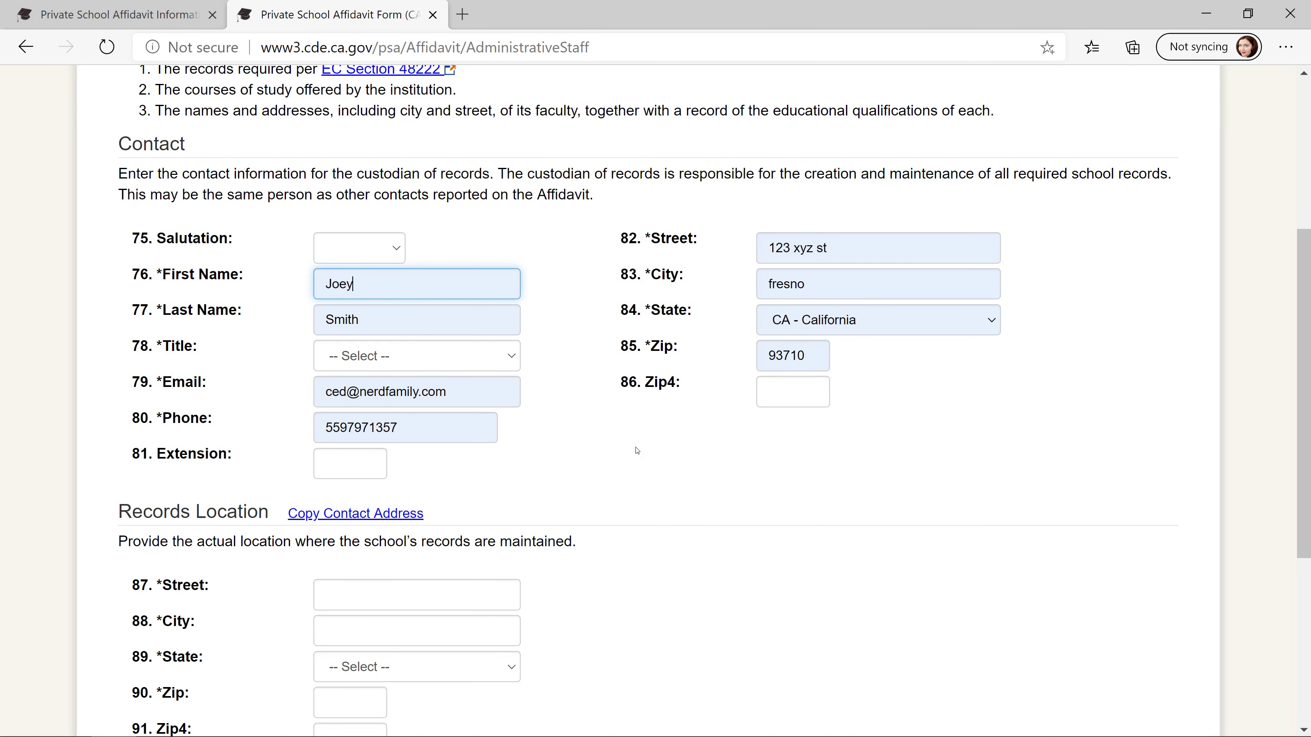
{"action": "left_click", "coordinate": [421, 365]}
{"action": "left_click", "coordinate": [503, 427]}
{"action": "left_click", "coordinate": [632, 485]}
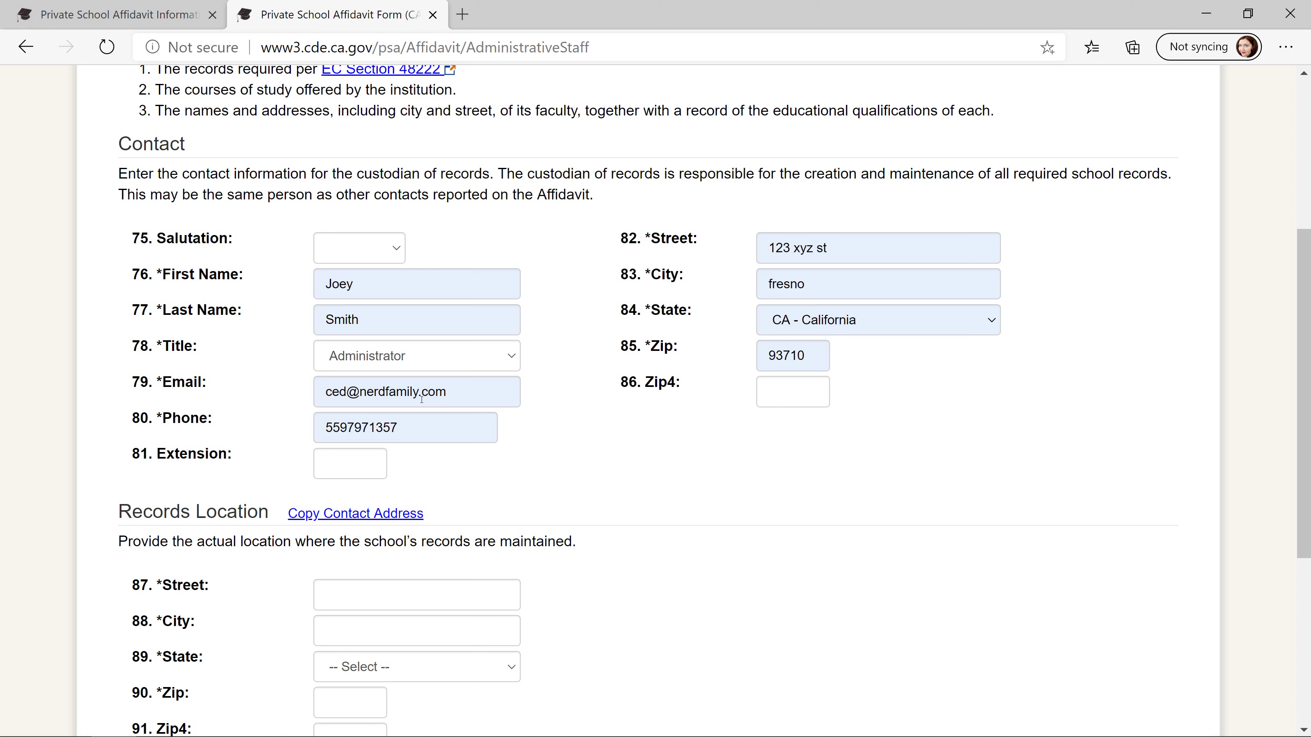
- Copy the contact address into Records Location, tick the records acknowledgement, and continue to Tax Status
{"action": "scroll", "coordinate": [455, 540], "scroll_direction": "down", "scroll_amount": 2}
{"action": "left_click", "coordinate": [361, 412]}
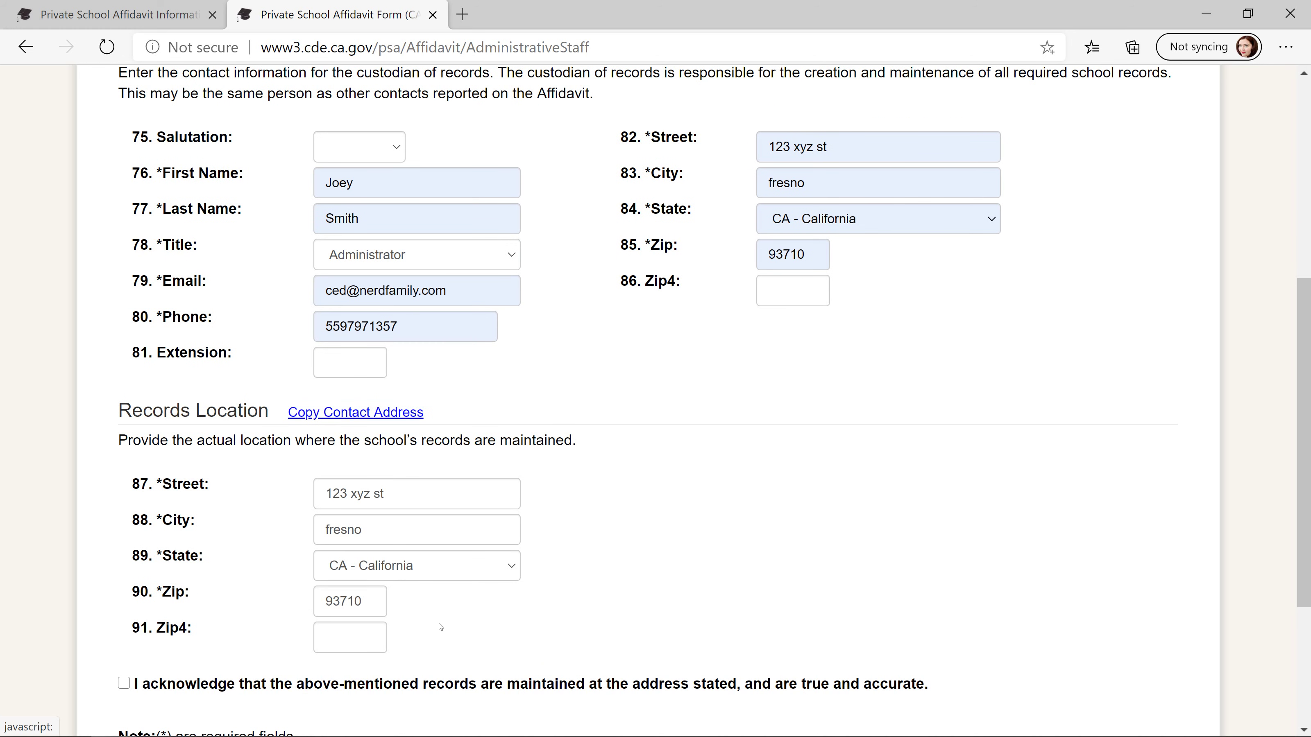
{"action": "scroll", "coordinate": [653, 493], "scroll_direction": "down", "scroll_amount": 5}
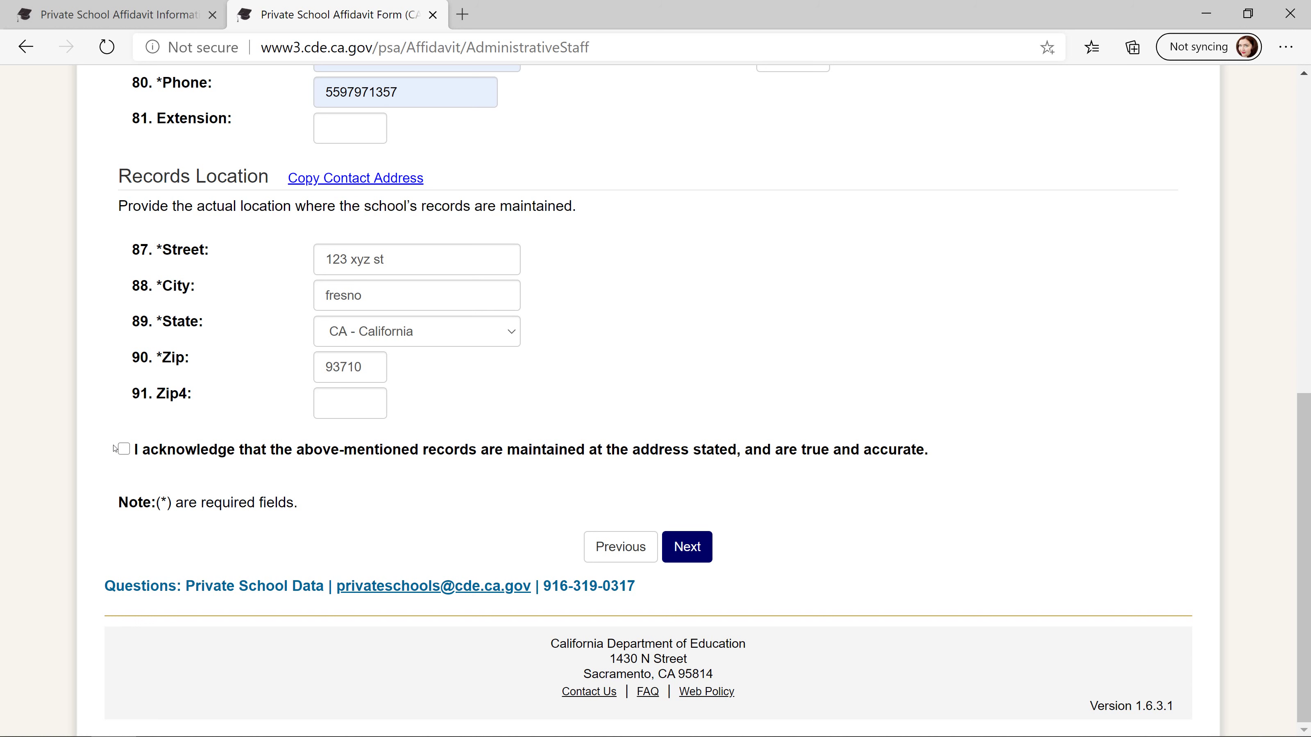
{"action": "left_click", "coordinate": [123, 450]}
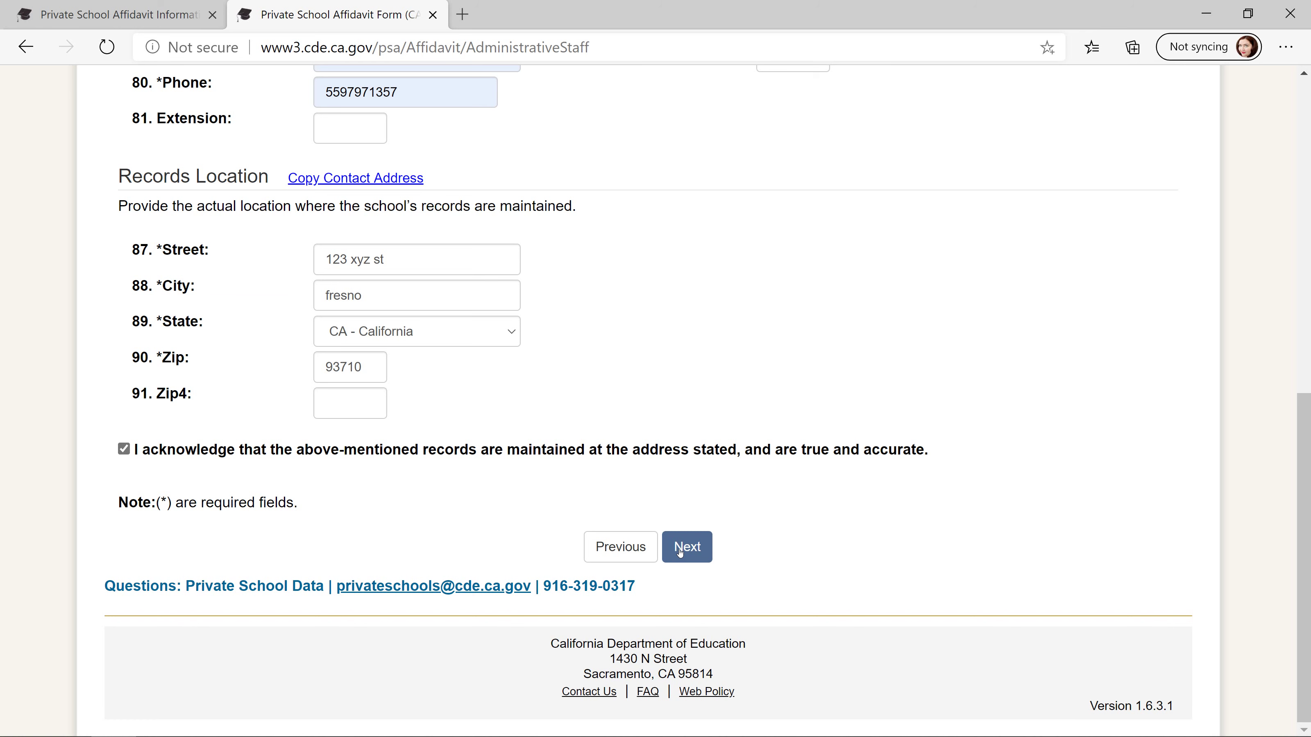
{"action": "left_click", "coordinate": [680, 552]}
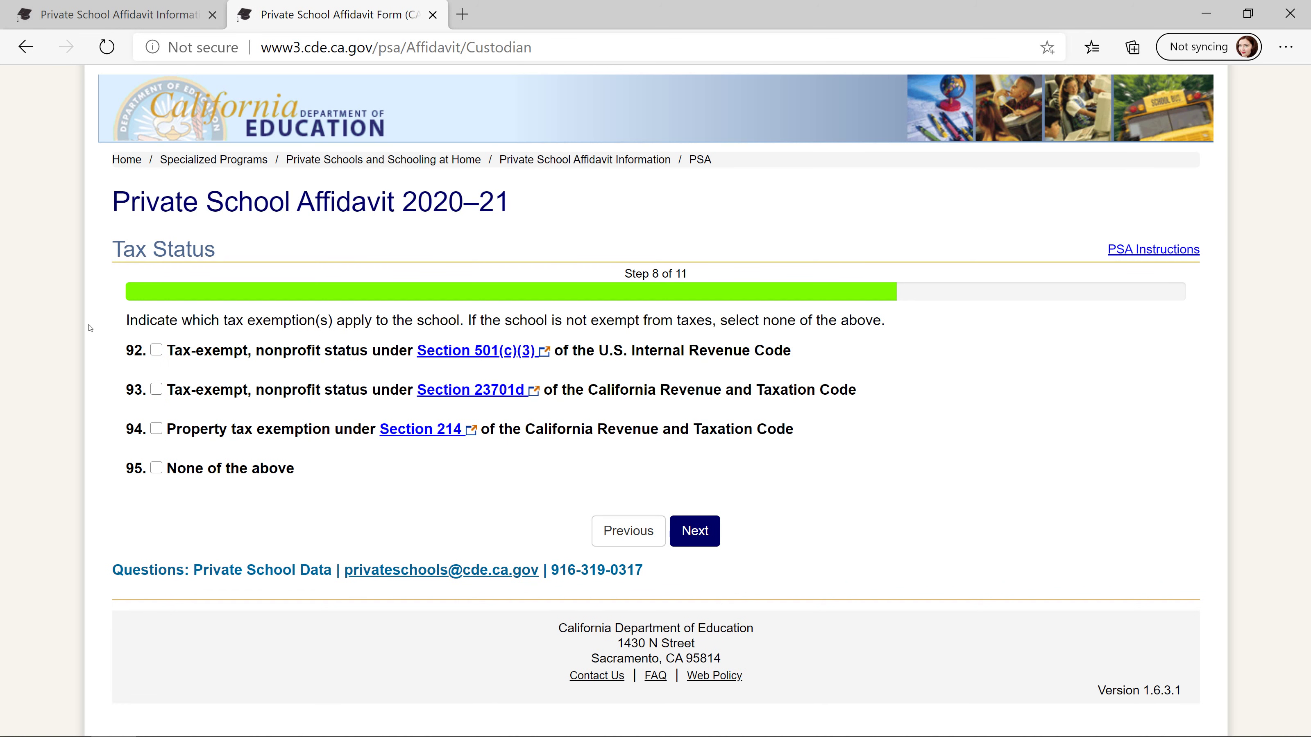
- Answer Tax Status with item 95 'None of the above' and continue to Step 9
{"action": "left_click", "coordinate": [156, 465]}
{"action": "left_click", "coordinate": [698, 531]}
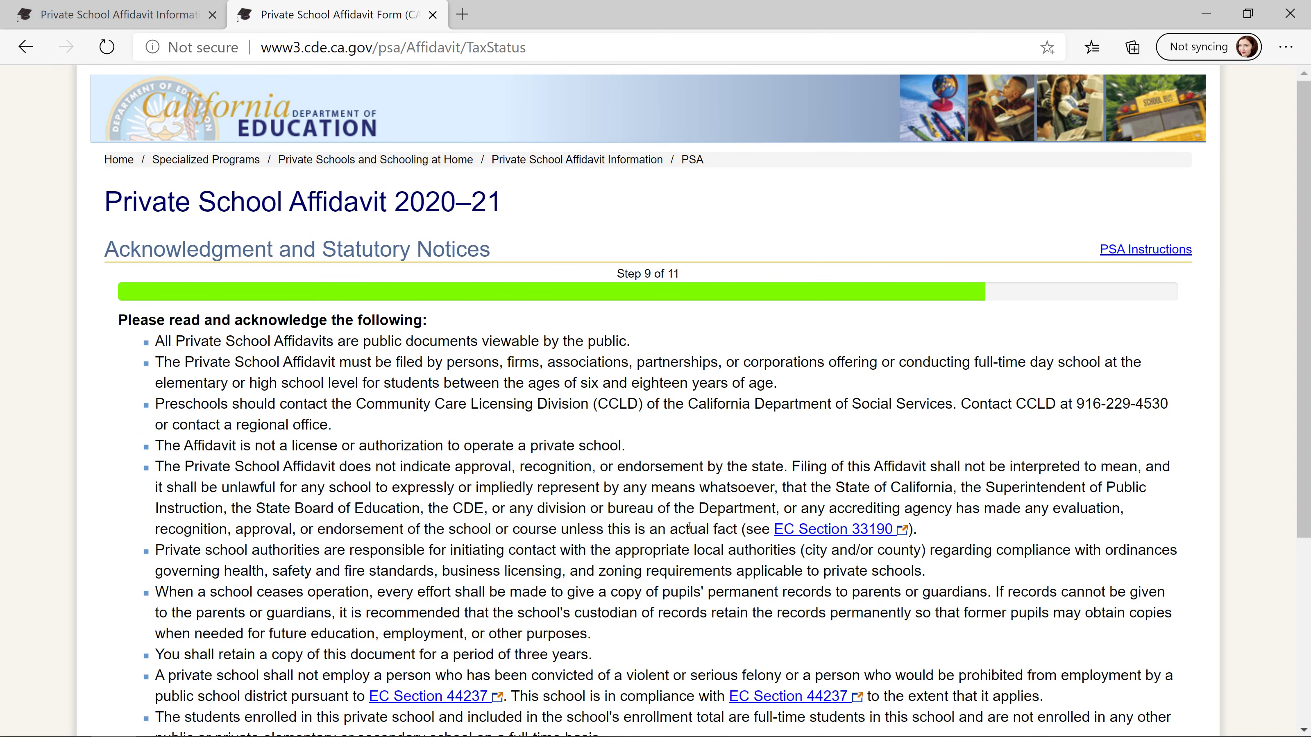
{"action": "scroll", "coordinate": [399, 292], "scroll_direction": "down", "scroll_amount": 2}
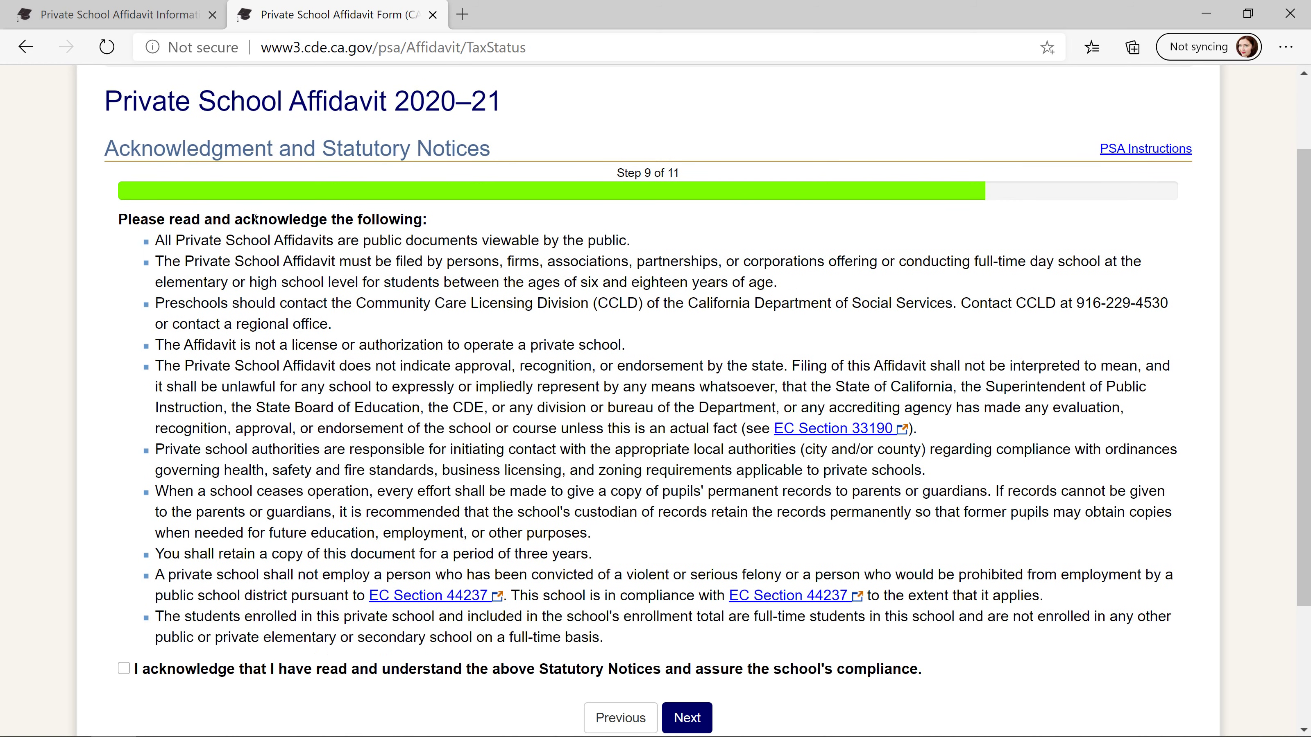
{"action": "left_click_drag", "start_coordinate": [163, 240], "coordinate": [482, 240]}
{"action": "left_click_drag", "start_coordinate": [634, 242], "coordinate": [154, 240]}
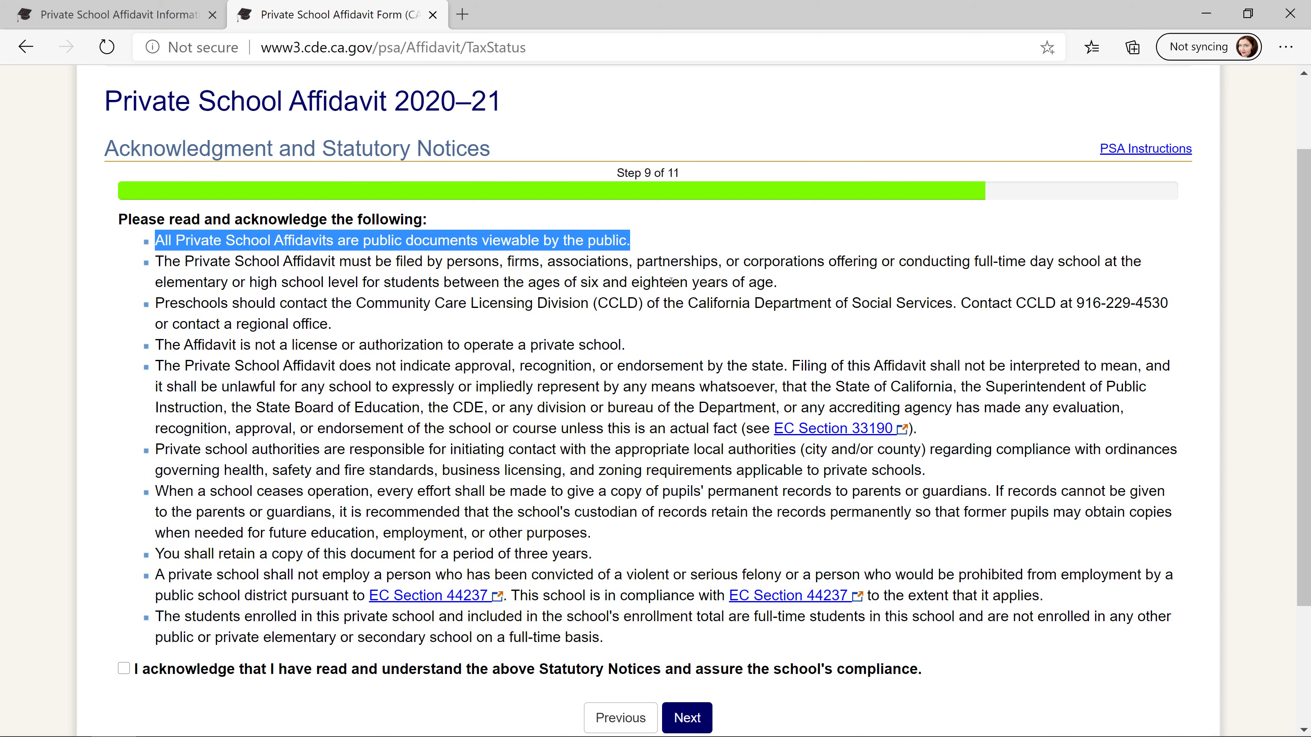
{"action": "left_click", "coordinate": [706, 236]}
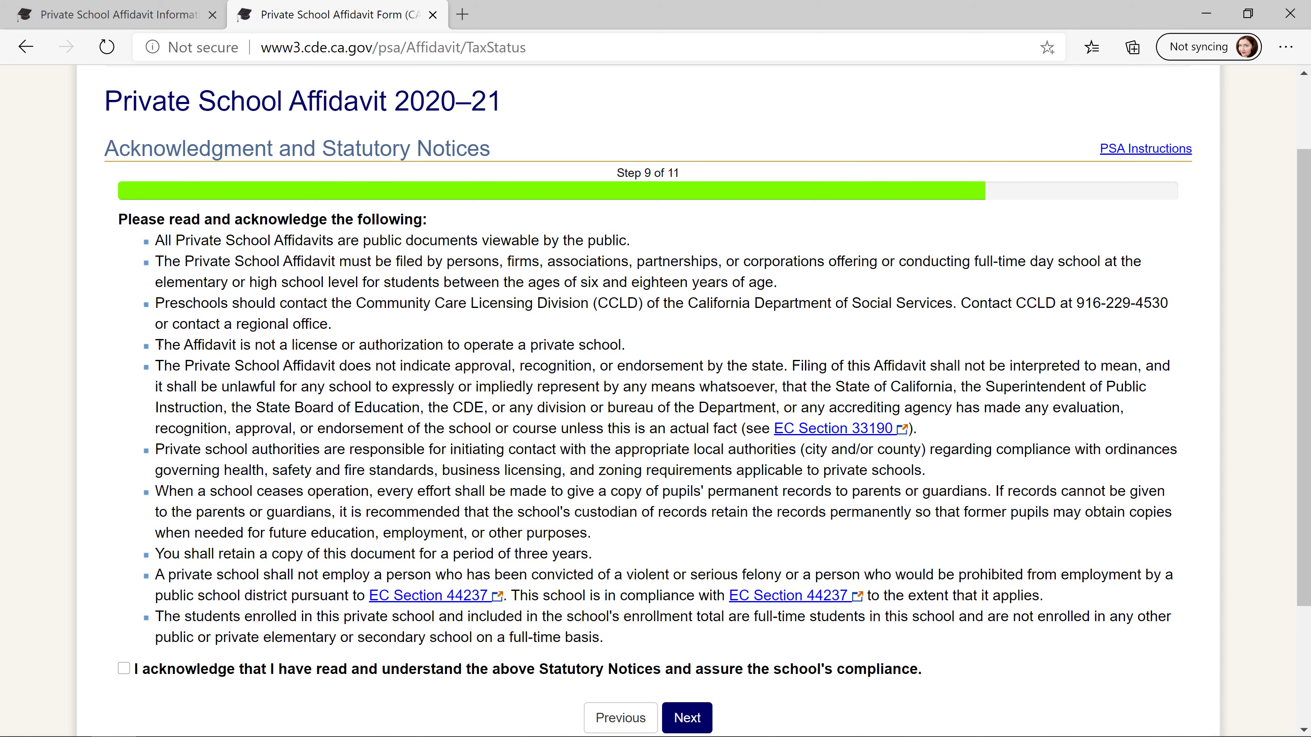
{"action": "left_click_drag", "start_coordinate": [159, 341], "coordinate": [634, 346]}
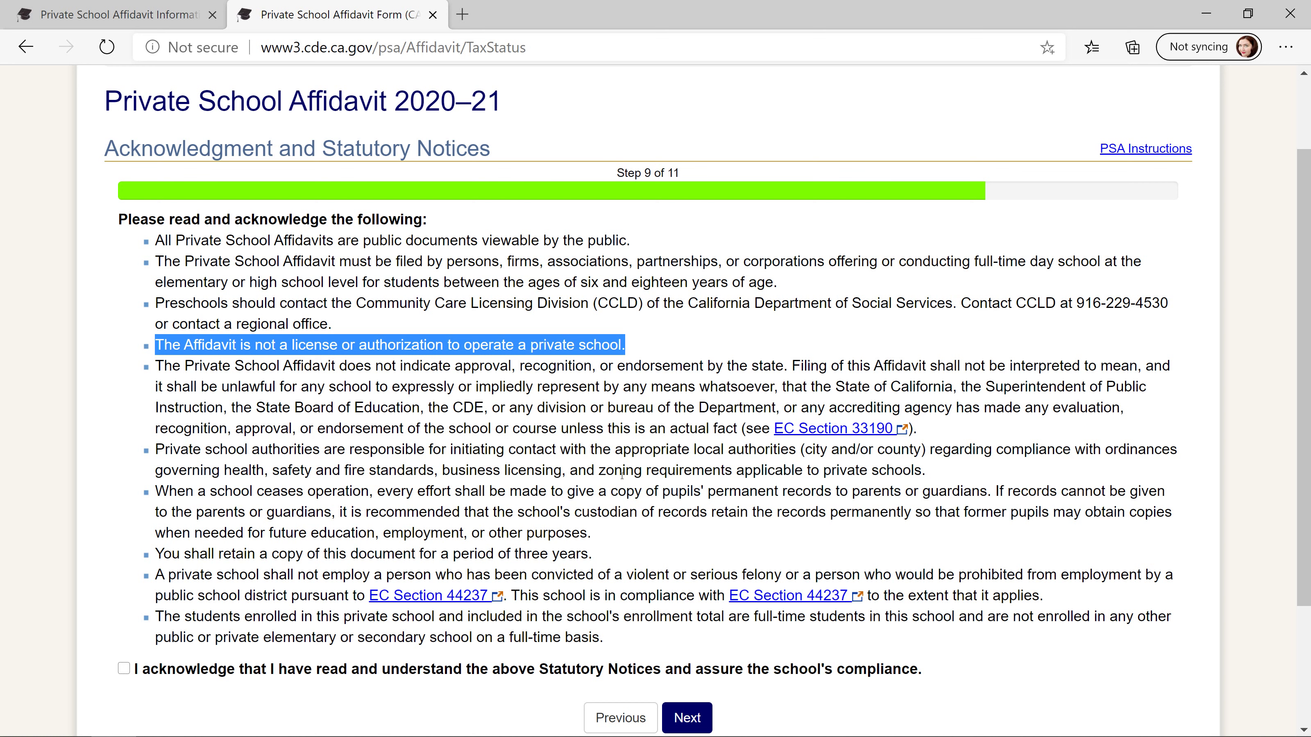
{"action": "left_click_drag", "start_coordinate": [158, 366], "coordinate": [1019, 437]}
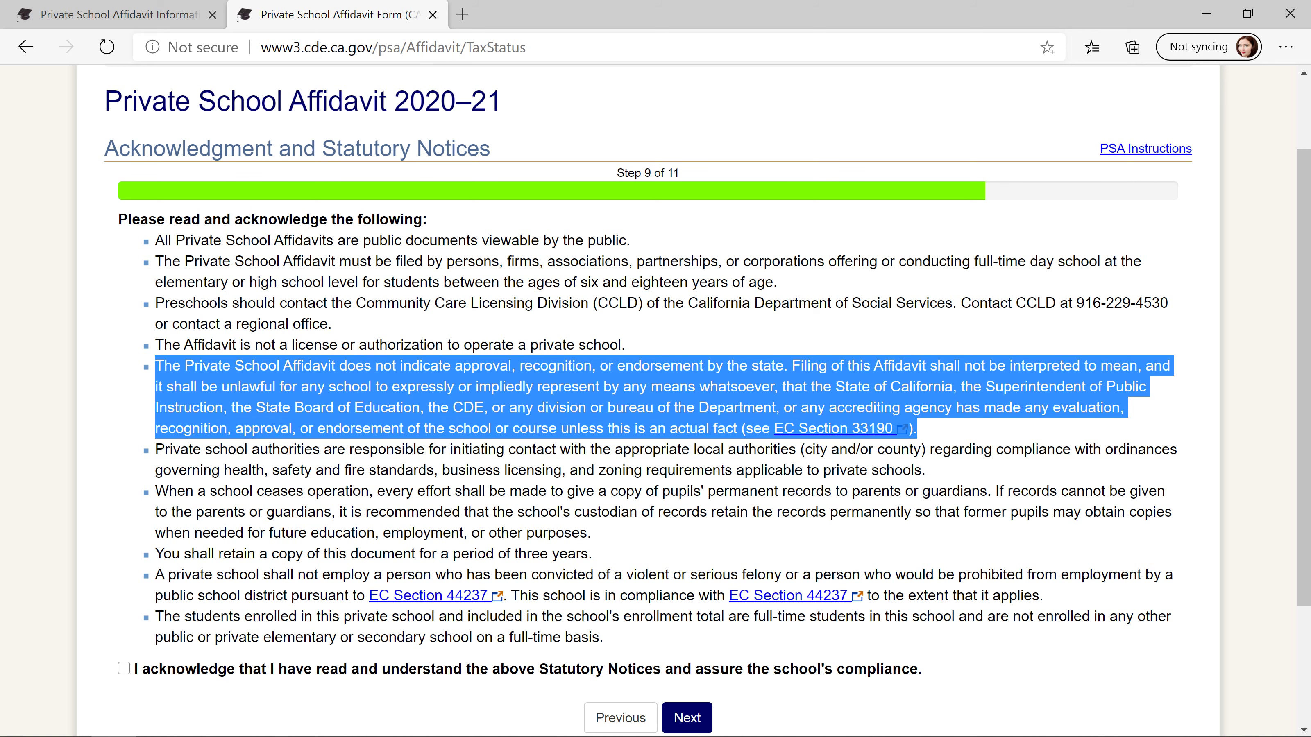
{"action": "left_click", "coordinate": [153, 453]}
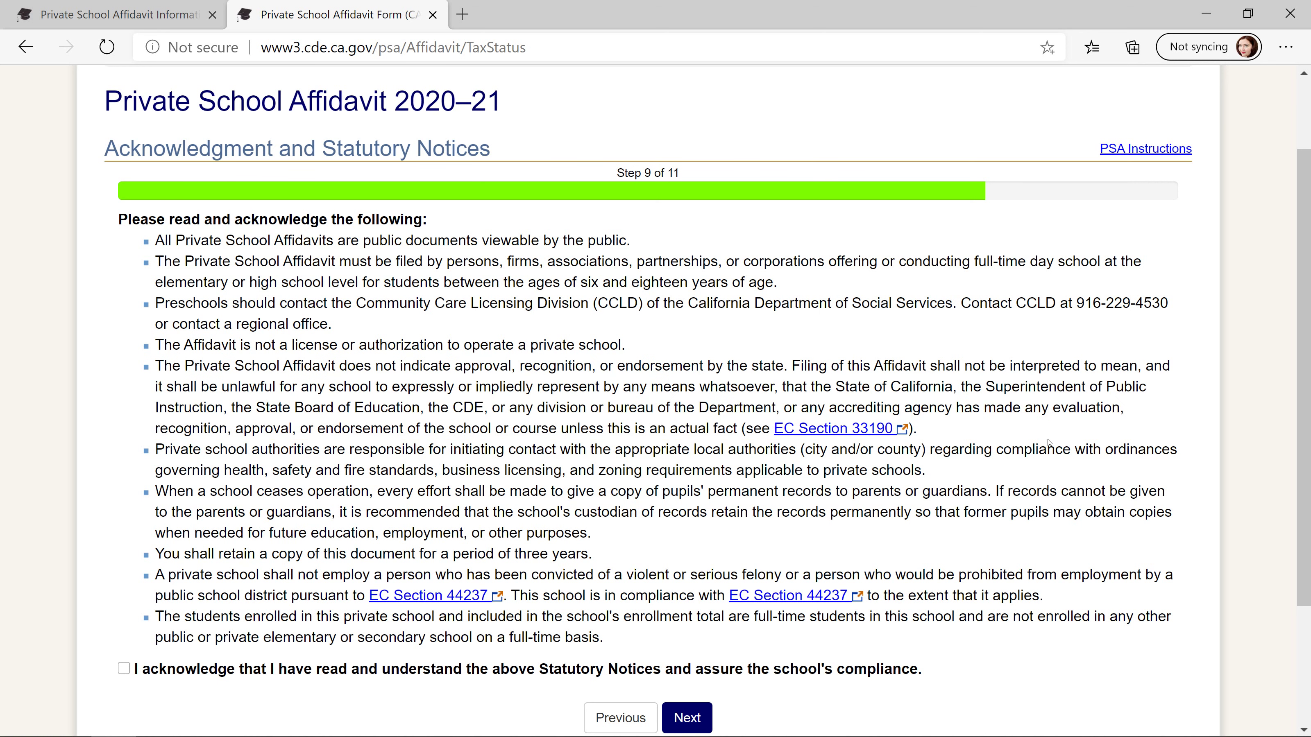
{"action": "mouse_move", "coordinate": [949, 474]}
{"action": "left_mouse_down"}
{"action": "mouse_move", "coordinate": [385, 450]}
{"action": "mouse_move", "coordinate": [139, 461]}
{"action": "left_mouse_up"}
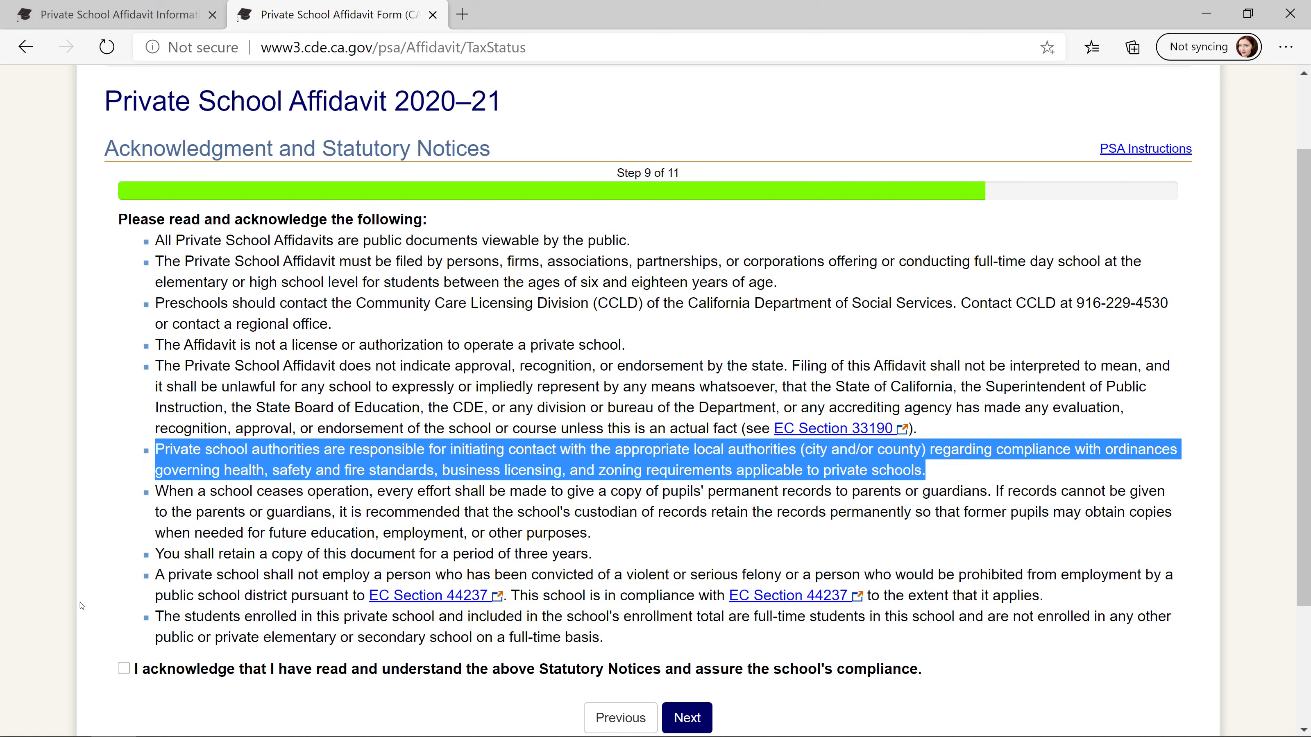
{"action": "left_click", "coordinate": [162, 507]}
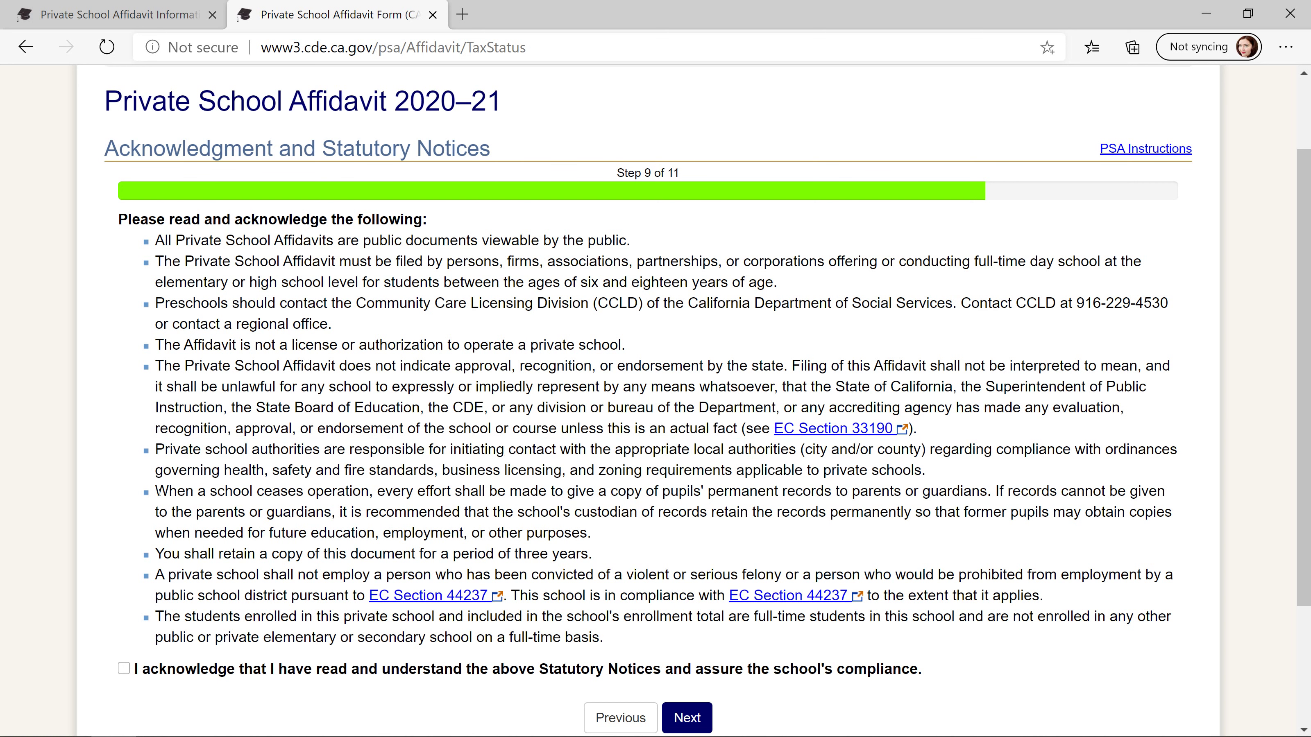
{"action": "left_click_drag", "start_coordinate": [156, 490], "coordinate": [663, 540]}
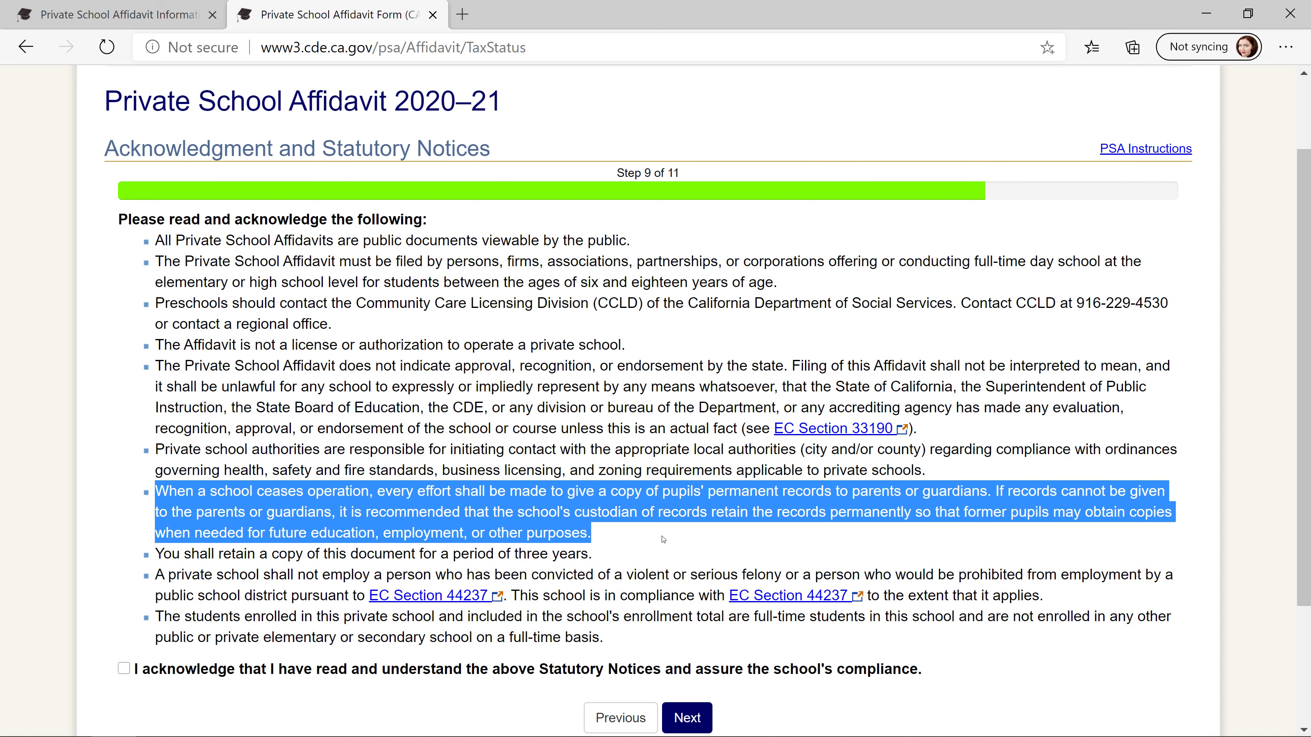
{"action": "left_click", "coordinate": [638, 552]}
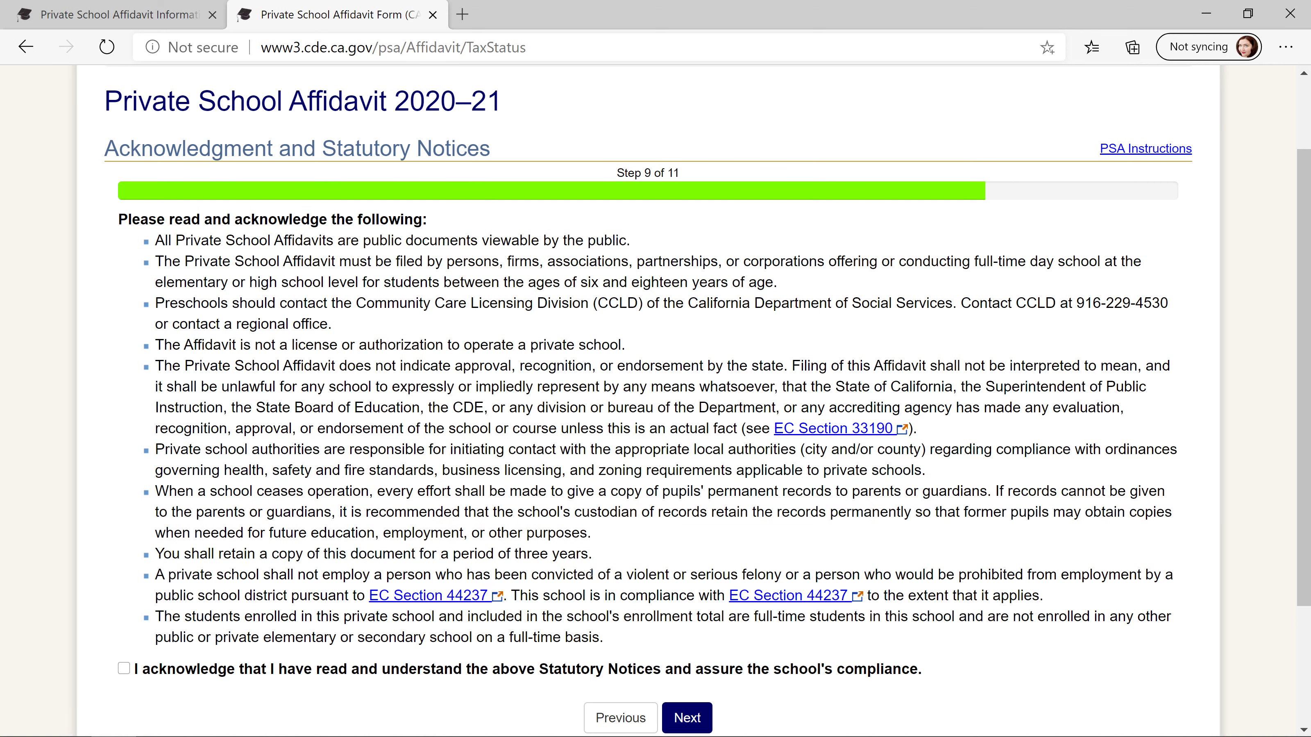
{"action": "left_click_drag", "start_coordinate": [164, 553], "coordinate": [424, 533]}
{"action": "left_click_drag", "start_coordinate": [594, 554], "coordinate": [155, 556]}
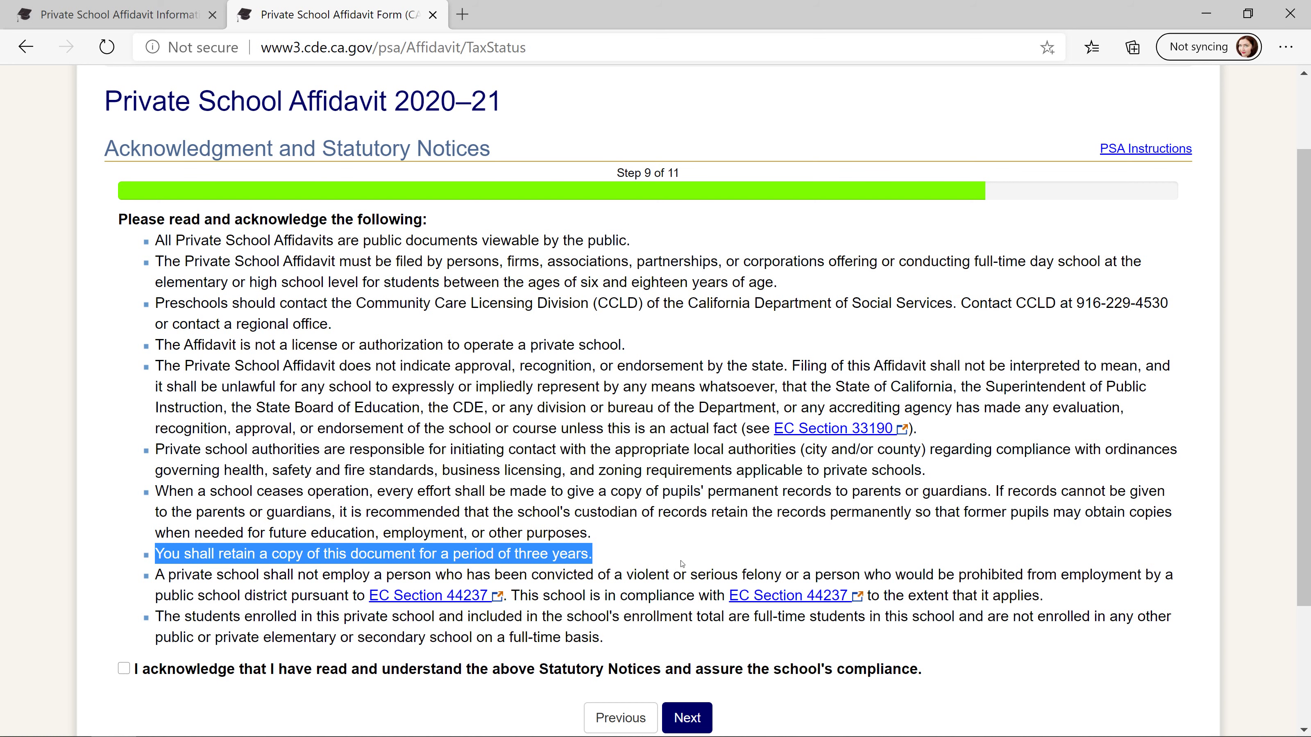
{"action": "left_click", "coordinate": [660, 573]}
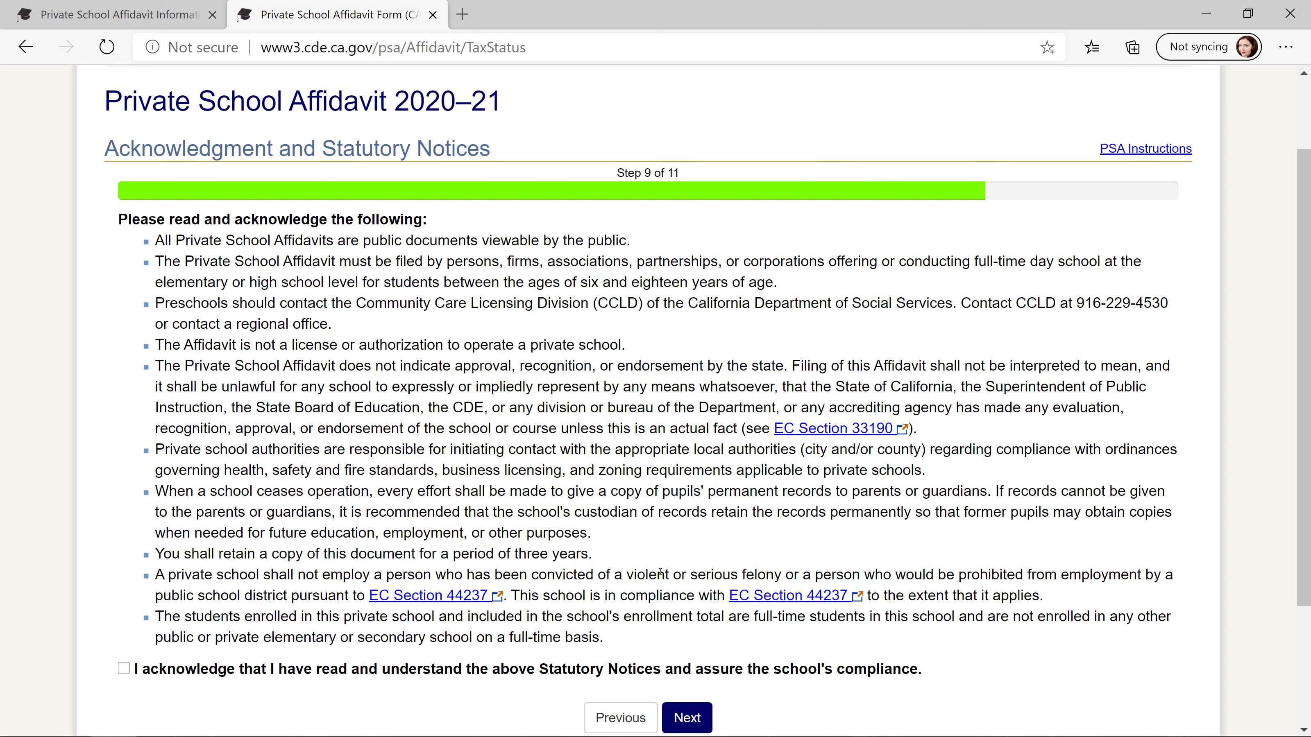
{"action": "left_click_drag", "start_coordinate": [1044, 596], "coordinate": [153, 581]}
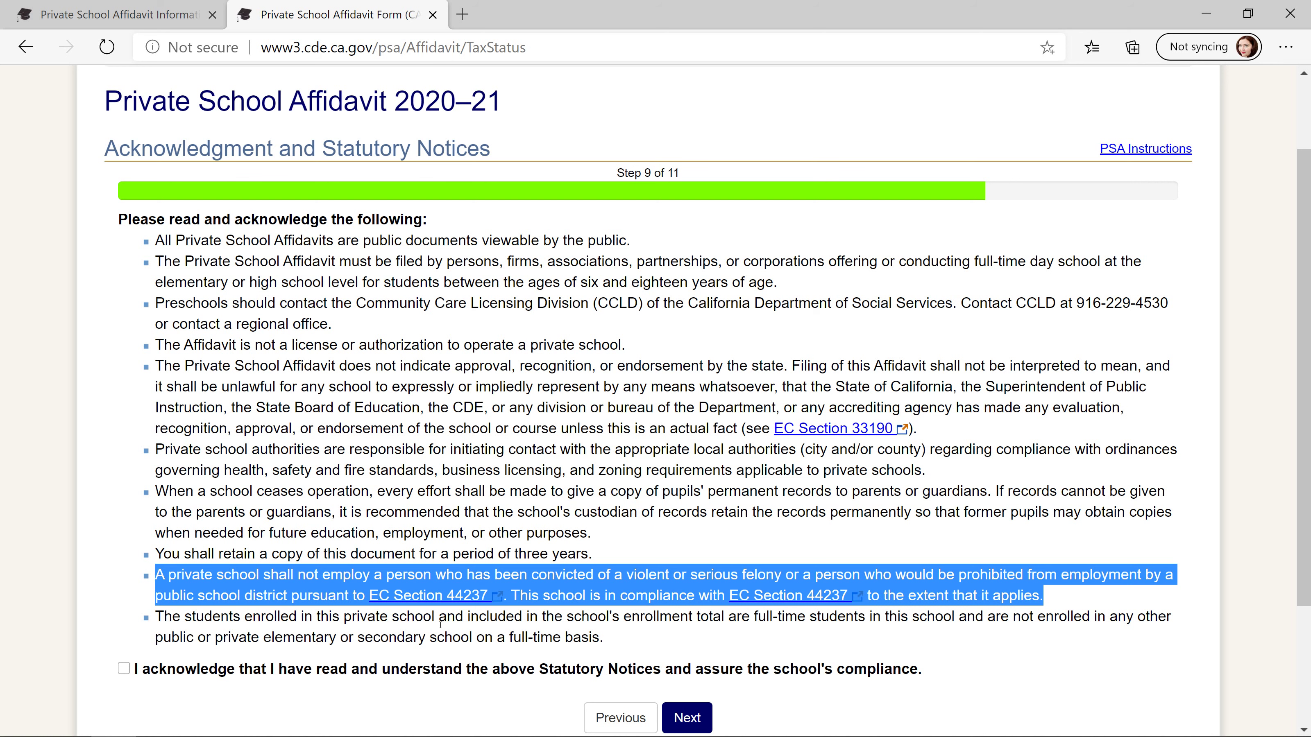
{"action": "left_click", "coordinate": [614, 644]}
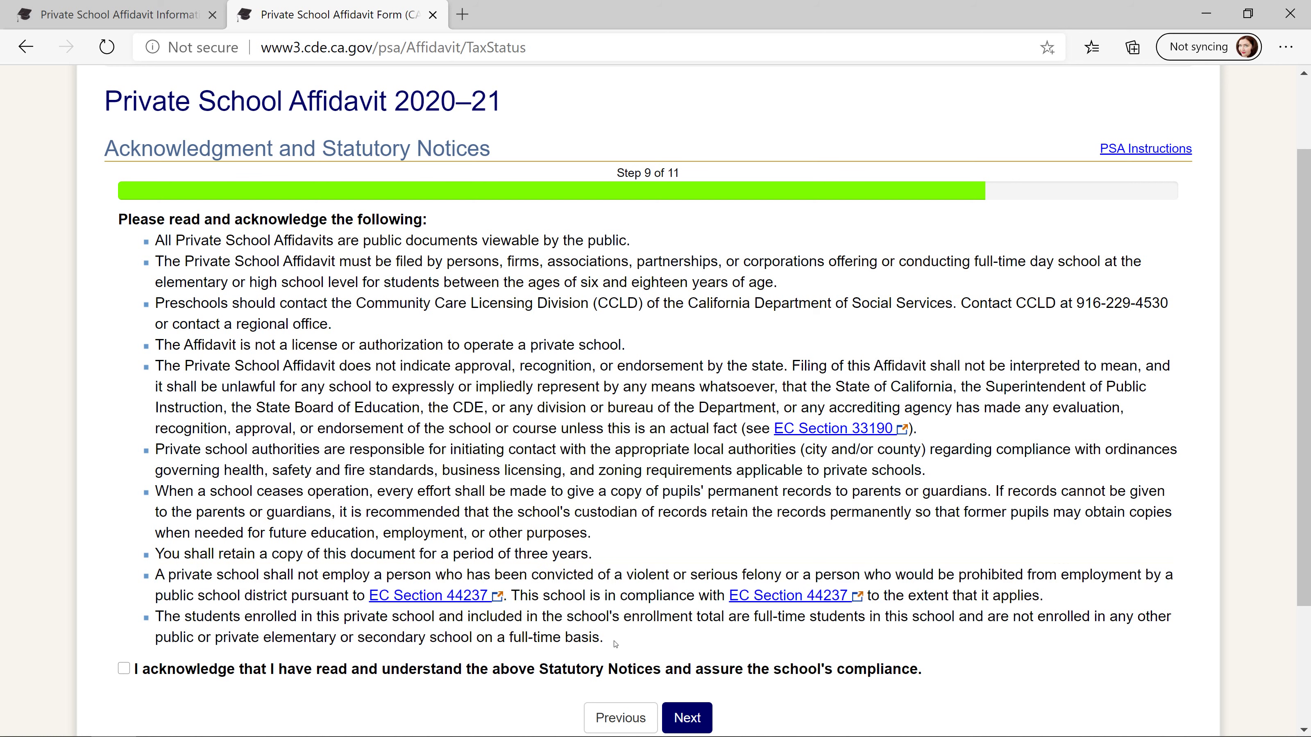
{"action": "left_click_drag", "start_coordinate": [604, 638], "coordinate": [155, 616]}
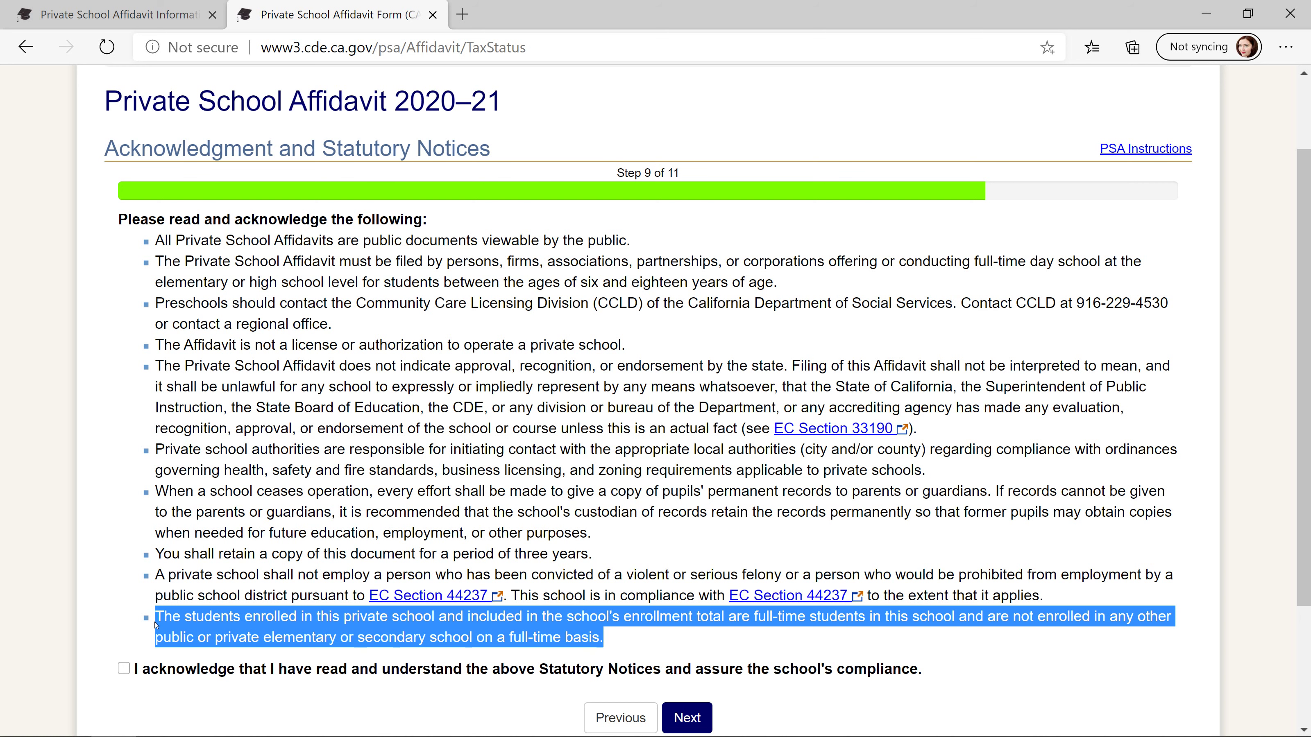
- Tick the 'I acknowledge…' statutory notices checkbox and continue to Step 10, Signature
{"action": "scroll", "coordinate": [222, 447], "scroll_direction": "down", "scroll_amount": 3}
{"action": "left_click", "coordinate": [124, 498]}
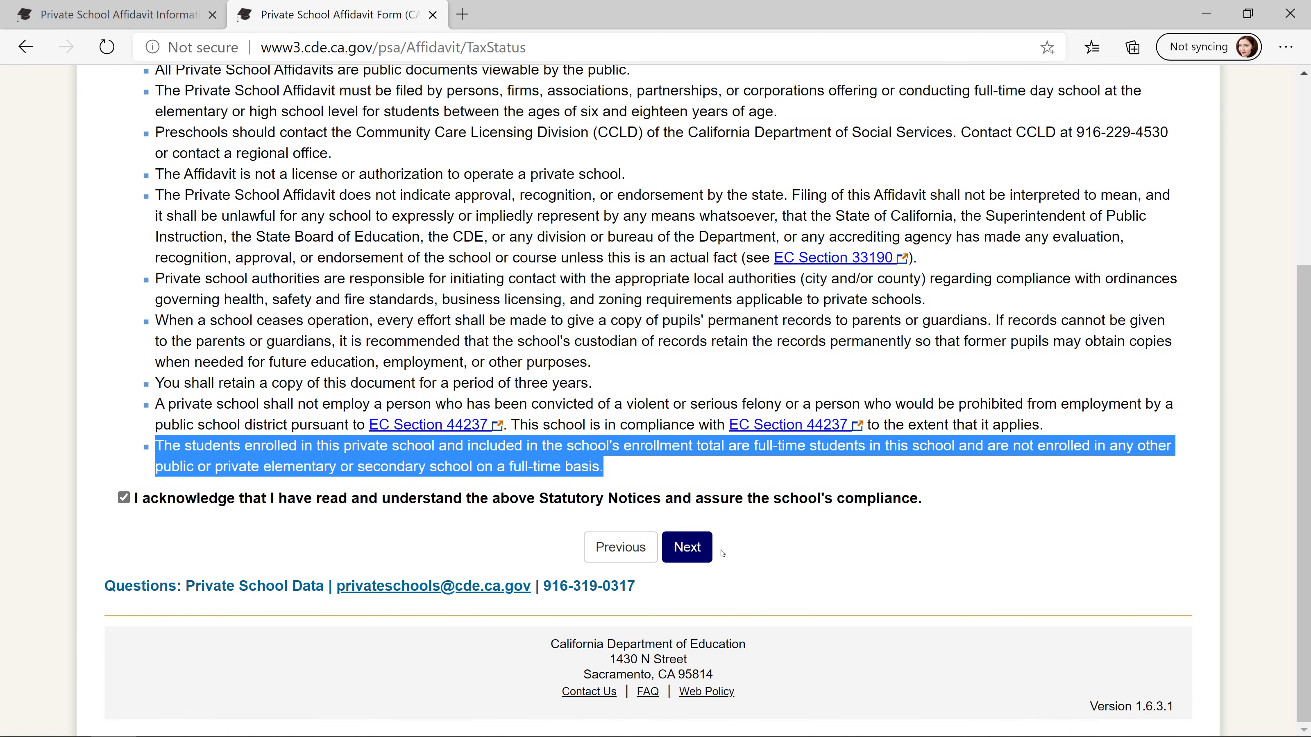
{"action": "left_click", "coordinate": [681, 555]}
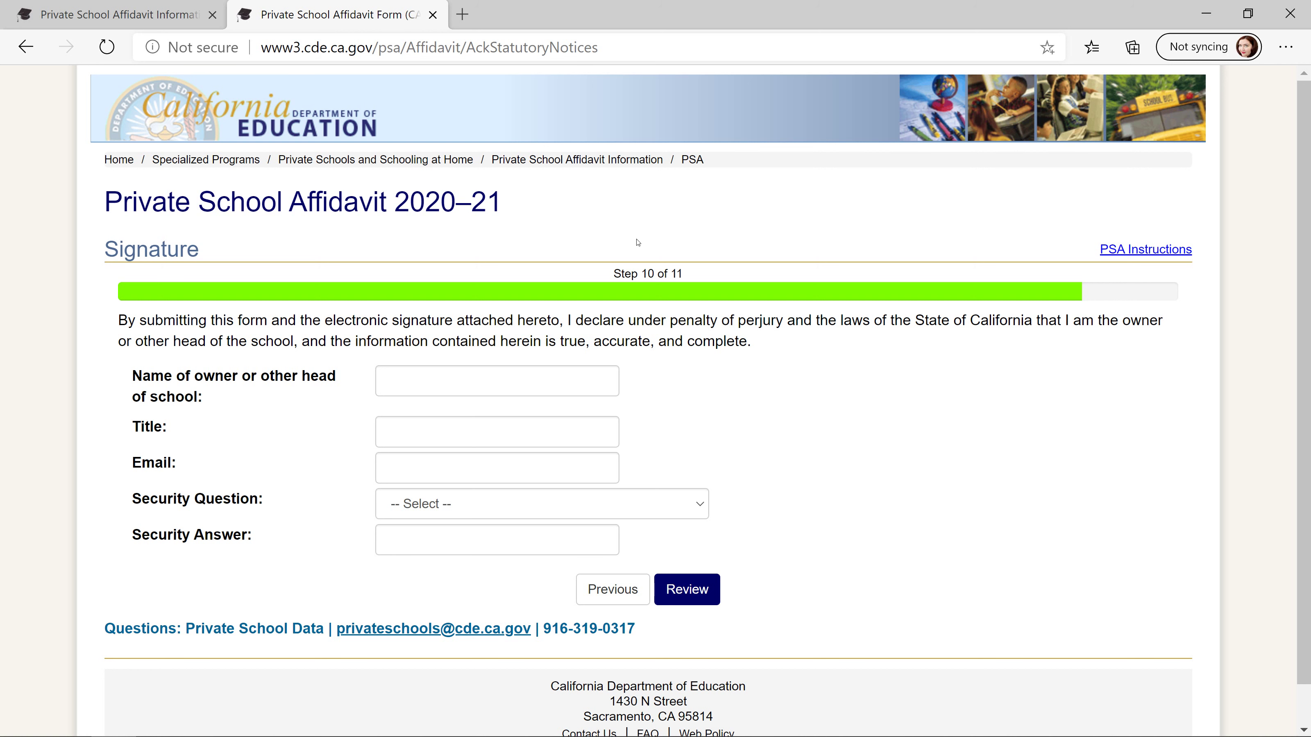
{"action": "mouse_move", "coordinate": [983, 735]}
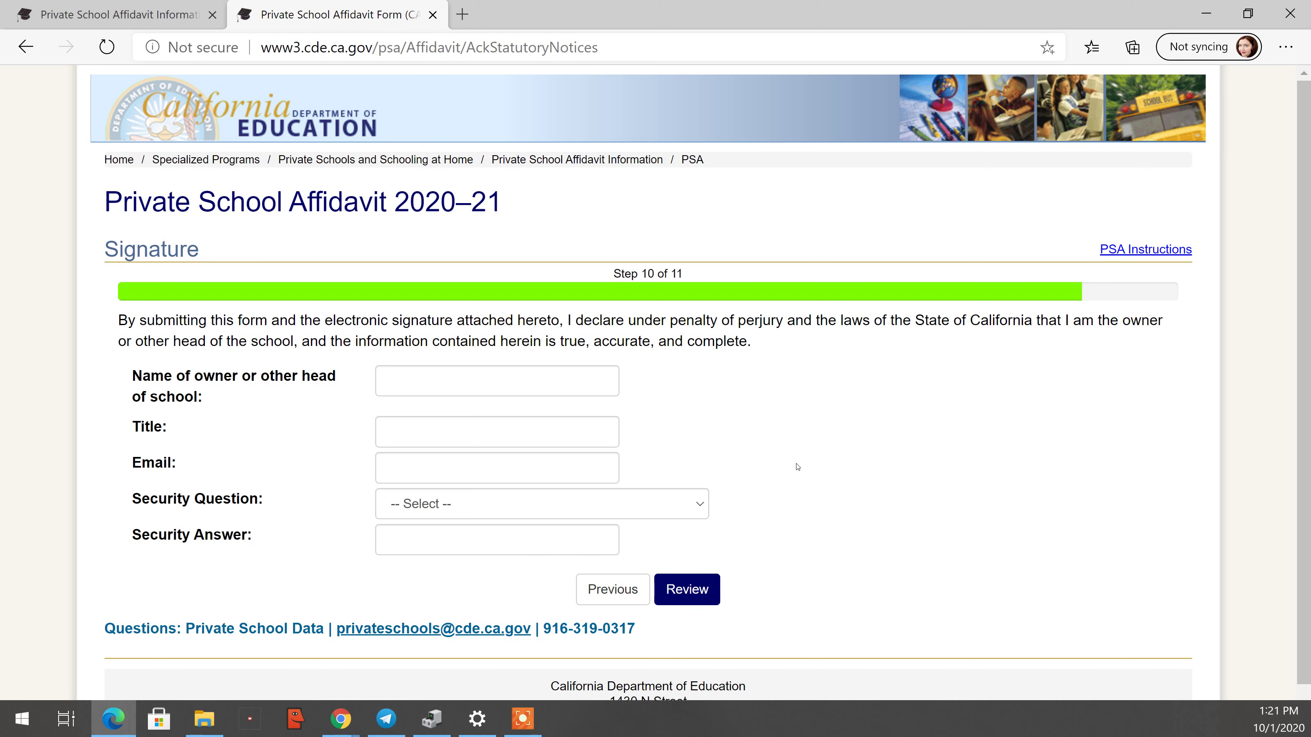